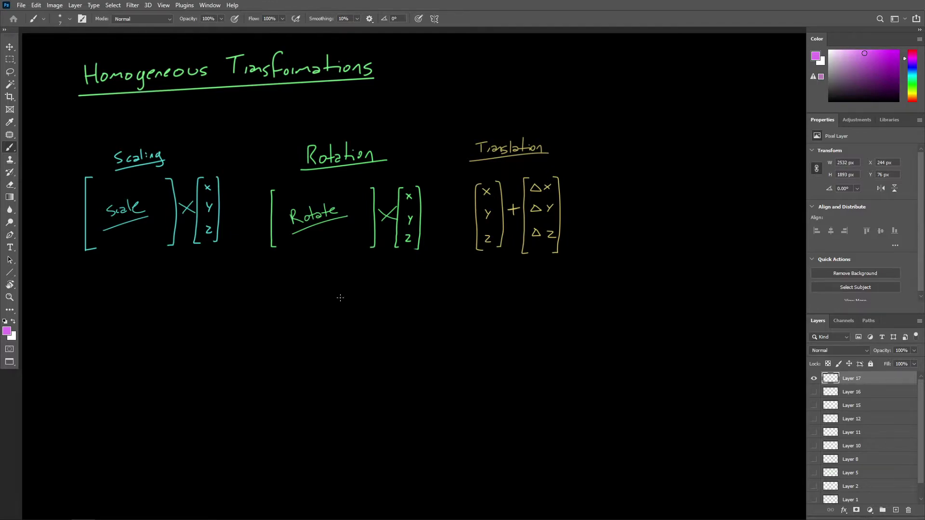
# - Mark the cube's six corner points in pink below the matrices
pyautogui.moveTo(112, 291); pyautogui.dragTo(552, 306)
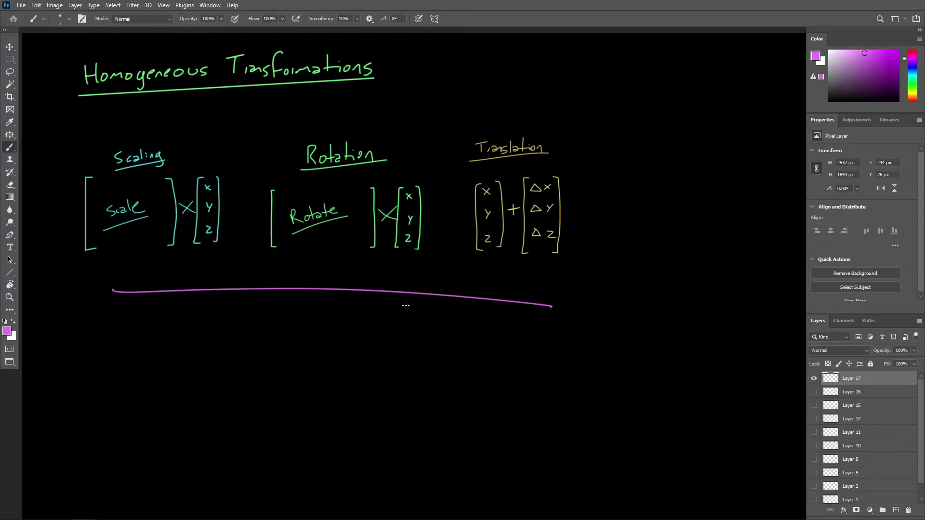
pyautogui.hotkey('ctrl', 'z')
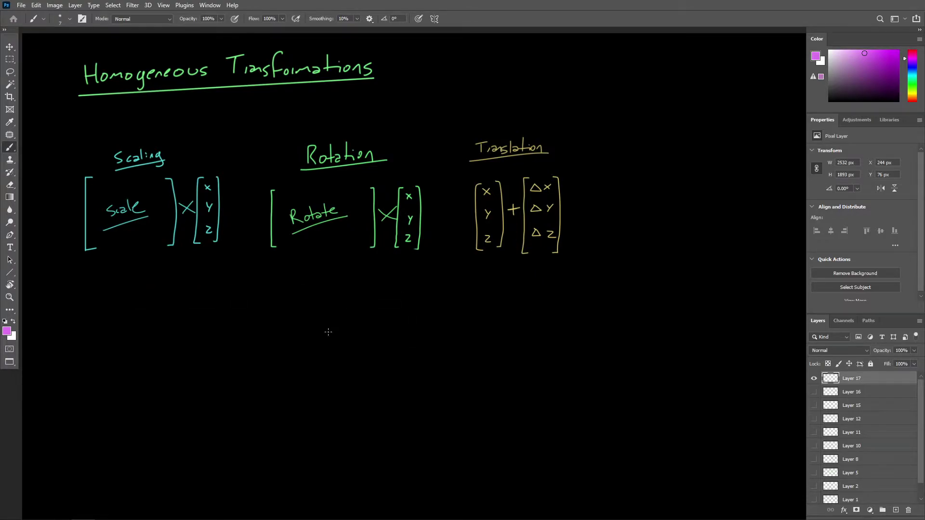
pyautogui.click(268, 345)
pyautogui.click(343, 330)
pyautogui.click(342, 363)
pyautogui.click(413, 344)
pyautogui.click(270, 428)
pyautogui.click(407, 431)
# - Join the corners with straight pink edges into a wireframe cube and underline Scaling
pyautogui.keyDown('shift'); pyautogui.click(343, 330); pyautogui.keyUp('shift')
pyautogui.keyDown('shift'); pyautogui.click(414, 343); pyautogui.keyUp('shift')
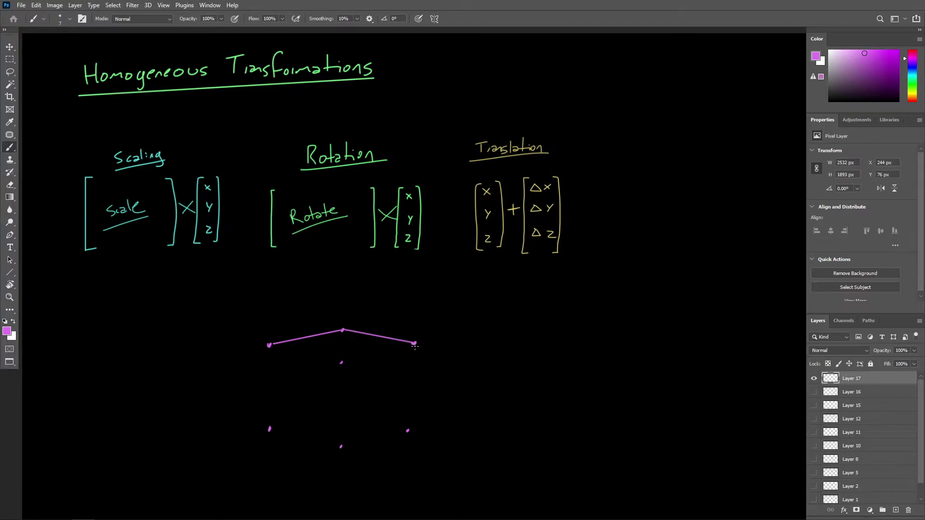
pyautogui.keyDown('shift'); pyautogui.click(341, 362); pyautogui.keyUp('shift')
pyautogui.keyDown('shift'); pyautogui.click(270, 345); pyautogui.keyUp('shift')
pyautogui.keyDown('shift'); pyautogui.click(270, 429); pyautogui.keyUp('shift')
pyautogui.keyDown('shift'); pyautogui.click(341, 446); pyautogui.keyUp('shift')
pyautogui.keyDown('shift'); pyautogui.click(344, 364); pyautogui.keyUp('shift')
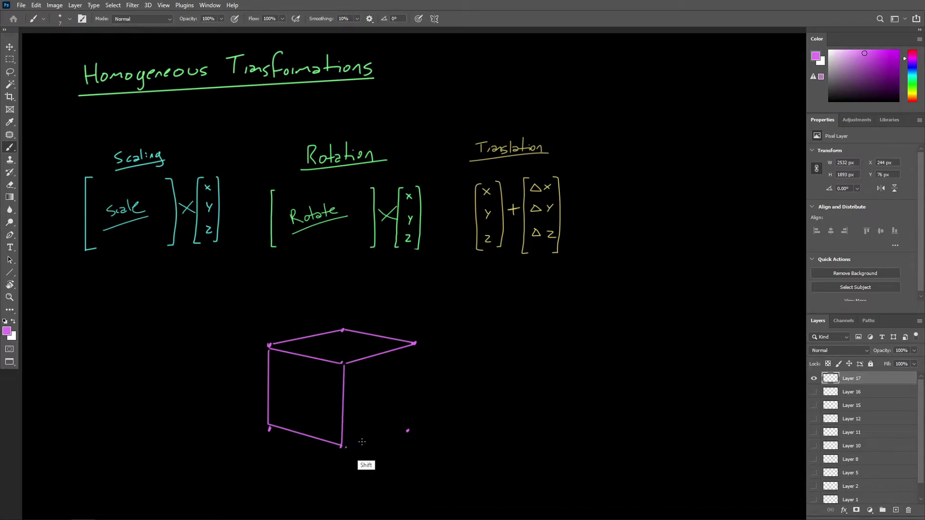
pyautogui.keyDown('shift'); pyautogui.click(408, 431); pyautogui.keyUp('shift')
pyautogui.keyDown('shift'); pyautogui.click(414, 344); pyautogui.keyUp('shift')
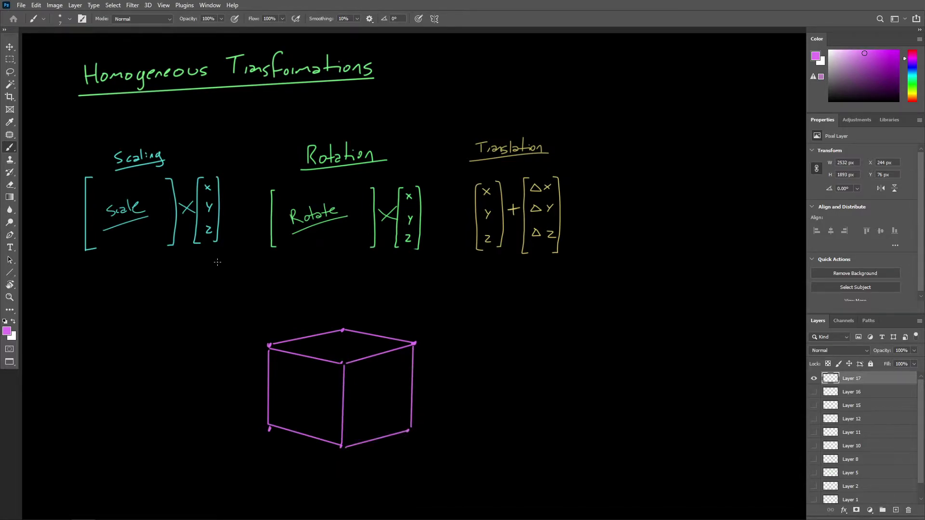
pyautogui.moveTo(156, 266); pyautogui.dragTo(209, 264)
pyautogui.moveTo(320, 267); pyautogui.dragTo(397, 266)
pyautogui.moveTo(493, 278); pyautogui.dragTo(554, 280)
pyautogui.hotkey('ctrl', 'z')
pyautogui.hotkey('ctrl', 'z')
pyautogui.hotkey('ctrl', 'z')
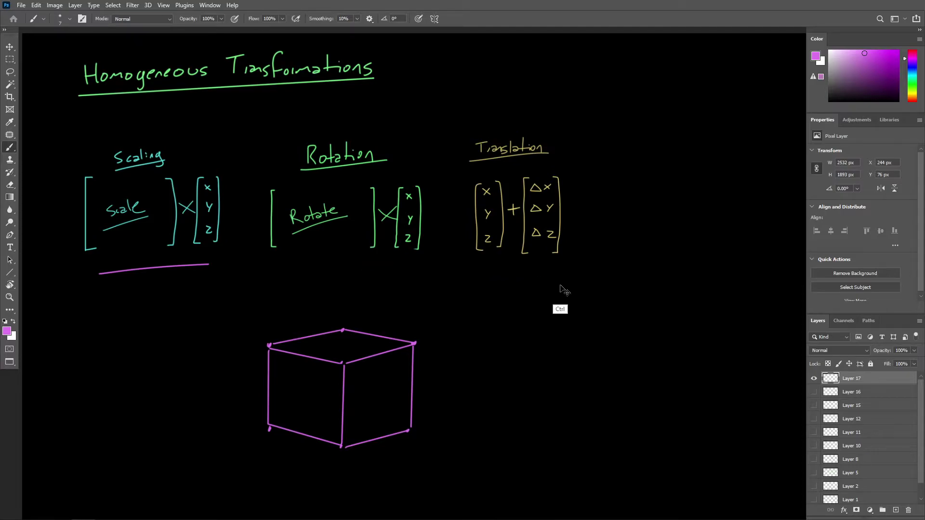
pyautogui.moveTo(270, 273); pyautogui.dragTo(297, 254)
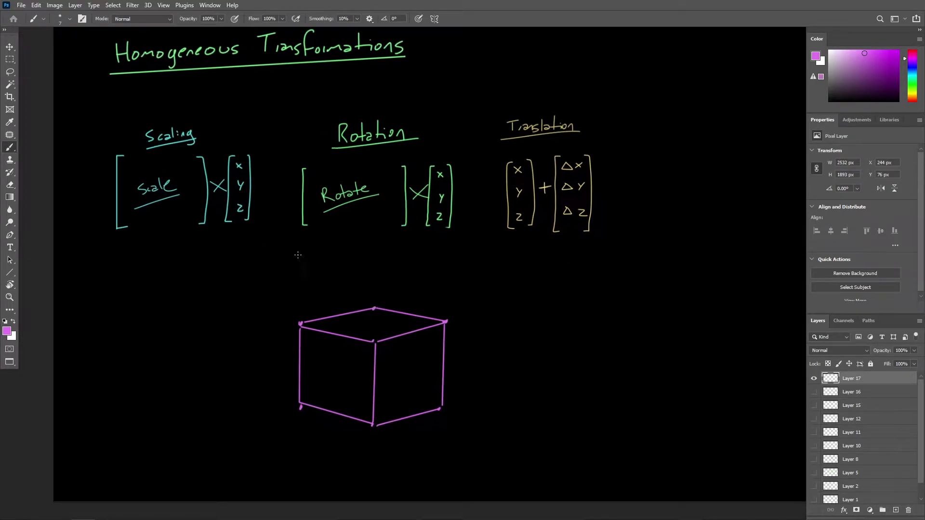
pyautogui.keyDown('ctrl'); pyautogui.click(250, 263); pyautogui.keyUp('ctrl')
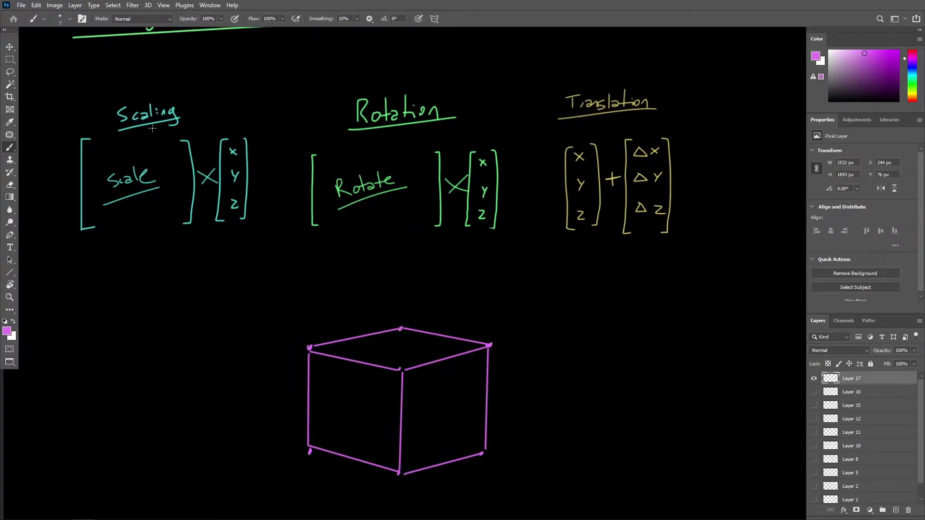
pyautogui.moveTo(137, 134); pyautogui.dragTo(156, 220)
pyautogui.hotkey('ctrl', 'z')
pyautogui.moveTo(208, 181)
pyautogui.mouseDown()
pyautogui.moveTo(219, 164)
pyautogui.moveTo(186, 196)
pyautogui.mouseUp()
pyautogui.moveTo(84, 243); pyautogui.dragTo(209, 241)
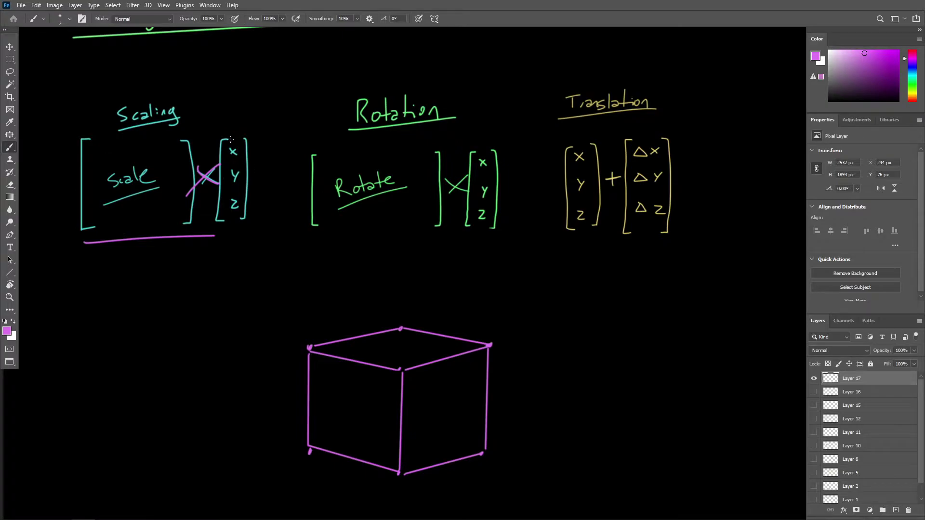
pyautogui.moveTo(218, 135)
pyautogui.mouseDown()
pyautogui.moveTo(264, 238)
pyautogui.moveTo(216, 129)
pyautogui.mouseUp()
pyautogui.hotkey('ctrl', 'z')
pyautogui.moveTo(310, 337)
pyautogui.mouseDown()
pyautogui.moveTo(303, 358)
pyautogui.moveTo(314, 332)
pyautogui.mouseUp()
pyautogui.hotkey('ctrl', 'z')
pyautogui.moveTo(208, 248); pyautogui.dragTo(194, 246)
pyautogui.hscroll(2, 298, 195)
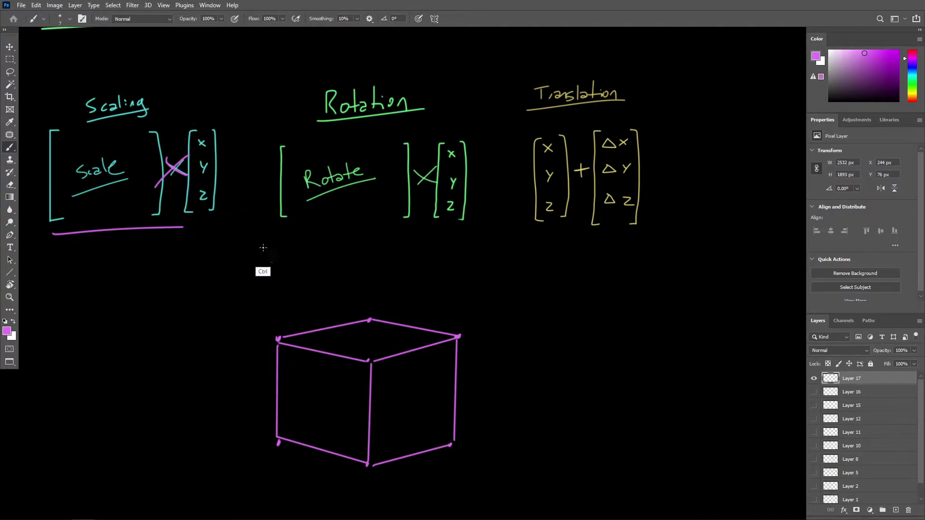
pyautogui.moveTo(289, 341); pyautogui.dragTo(288, 336)
pyautogui.hotkey('ctrl', 'z')
pyautogui.moveTo(374, 309)
pyautogui.mouseDown()
pyautogui.moveTo(381, 311)
pyautogui.moveTo(364, 311)
pyautogui.mouseUp()
pyautogui.hotkey('ctrl', 'z')
pyautogui.moveTo(456, 325); pyautogui.dragTo(470, 347)
pyautogui.hotkey('ctrl', 'z')
pyautogui.hotkey('ctrl', 'z')
pyautogui.hotkey('ctrl', 'z')
pyautogui.hotkey('ctrl', 'z')
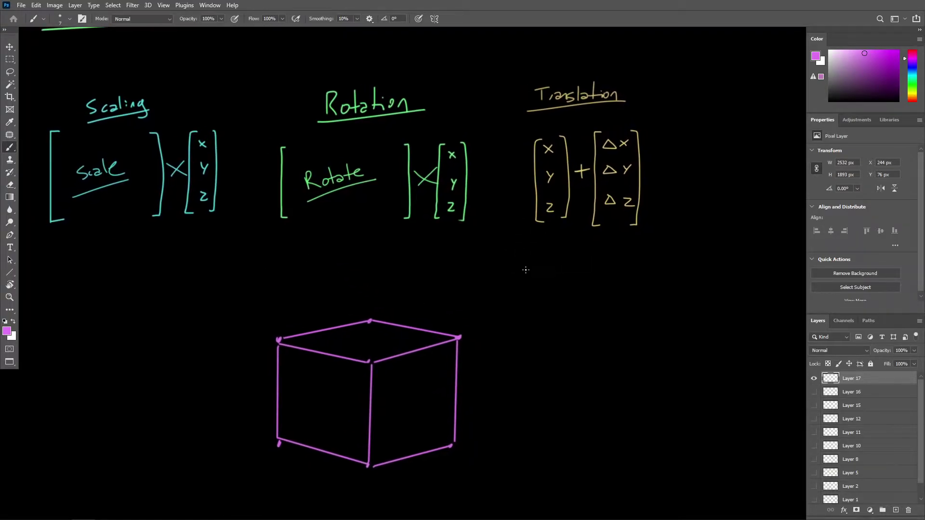
pyautogui.moveTo(543, 226)
pyautogui.mouseDown()
pyautogui.moveTo(605, 230)
pyautogui.moveTo(588, 285)
pyautogui.mouseUp()
pyautogui.hotkey('ctrl', 'z')
pyautogui.moveTo(579, 160); pyautogui.dragTo(602, 166)
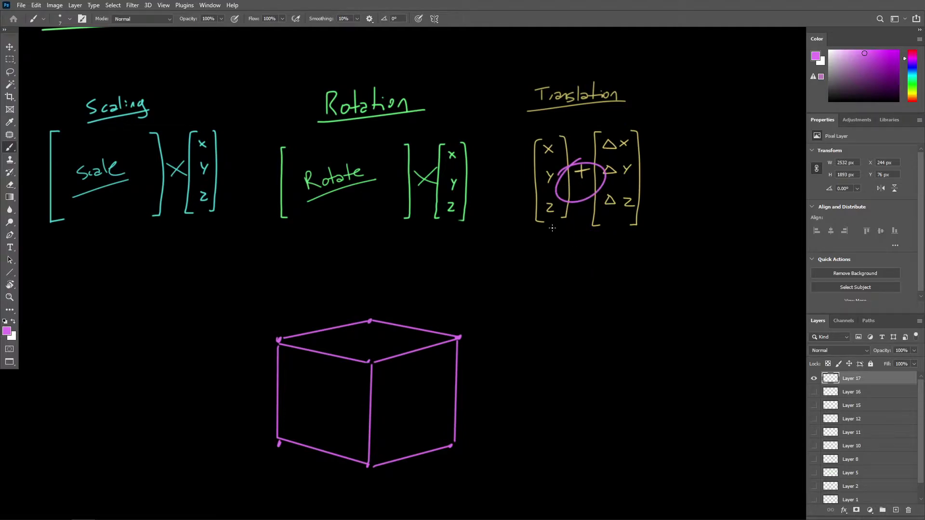
pyautogui.hotkey('ctrl', 'z')
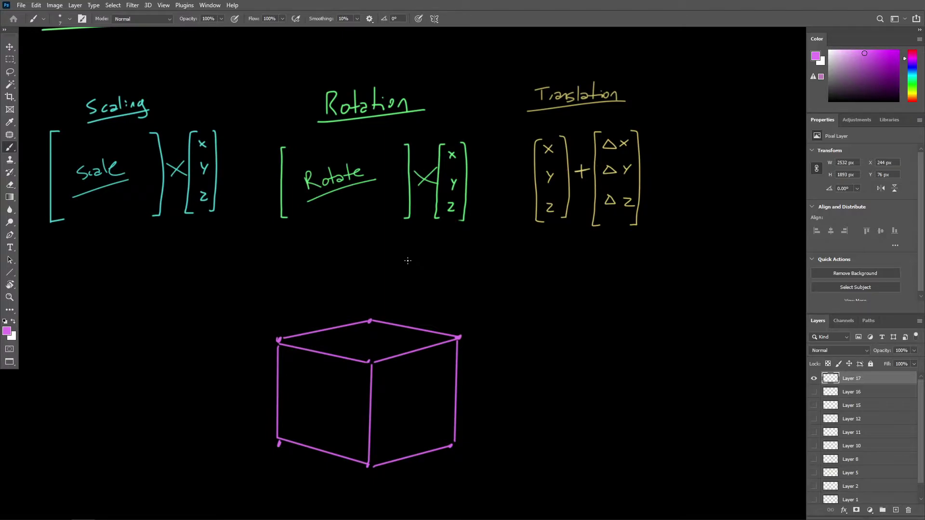
pyautogui.moveTo(386, 260)
pyautogui.mouseDown()
pyautogui.moveTo(400, 248)
pyautogui.moveTo(396, 260)
pyautogui.mouseUp()
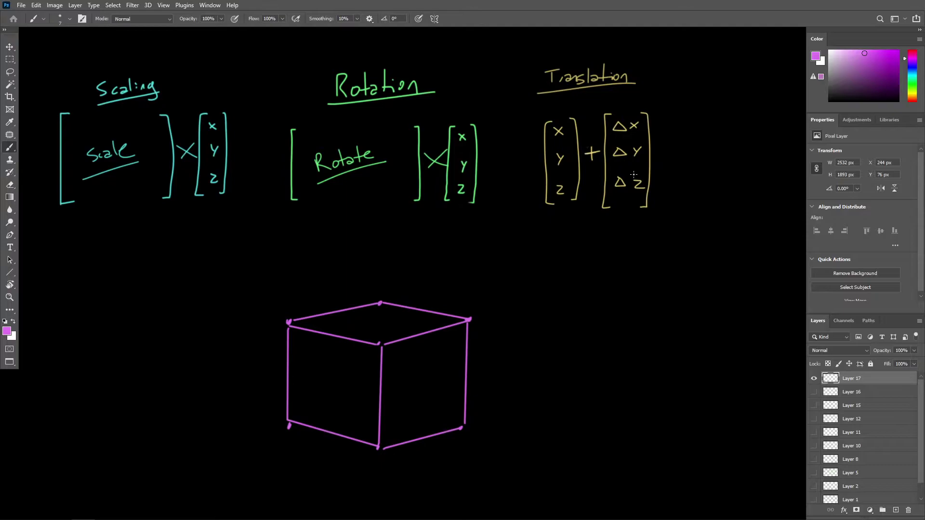
pyautogui.moveTo(604, 217)
pyautogui.mouseDown()
pyautogui.moveTo(574, 218)
pyautogui.moveTo(612, 316)
pyautogui.mouseUp()
pyautogui.hotkey('ctrl', 'z')
# - Try underlining the Scaling, Rotation and Translation formulas, undoing most of the strokes
pyautogui.click(83, 236)
pyautogui.keyDown('shift'); pyautogui.click(202, 227); pyautogui.keyUp('shift')
pyautogui.click(345, 233)
pyautogui.keyDown('shift'); pyautogui.click(437, 233); pyautogui.keyUp('shift')
pyautogui.click(571, 232)
pyautogui.keyDown('shift'); pyautogui.click(639, 239); pyautogui.keyUp('shift')
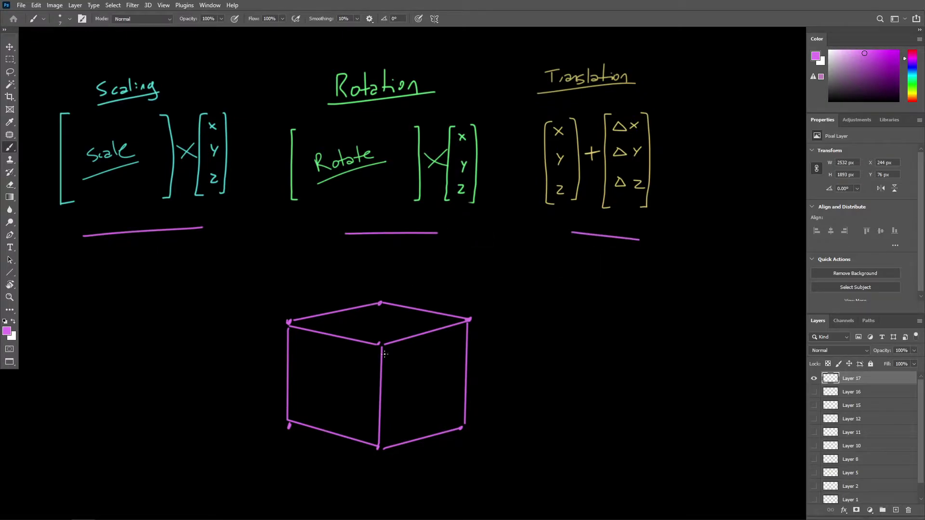
pyautogui.hotkey('ctrl', 'z')
pyautogui.hotkey('ctrl', 'z')
pyautogui.hotkey('ctrl', 'z')
pyautogui.hotkey('ctrl', 'z')
pyautogui.hotkey('ctrl', 'shift', 'z')
pyautogui.moveTo(116, 225); pyautogui.dragTo(195, 218)
pyautogui.moveTo(367, 225); pyautogui.dragTo(415, 223)
pyautogui.hotkey('ctrl', 'z')
pyautogui.hotkey('ctrl', 'z')
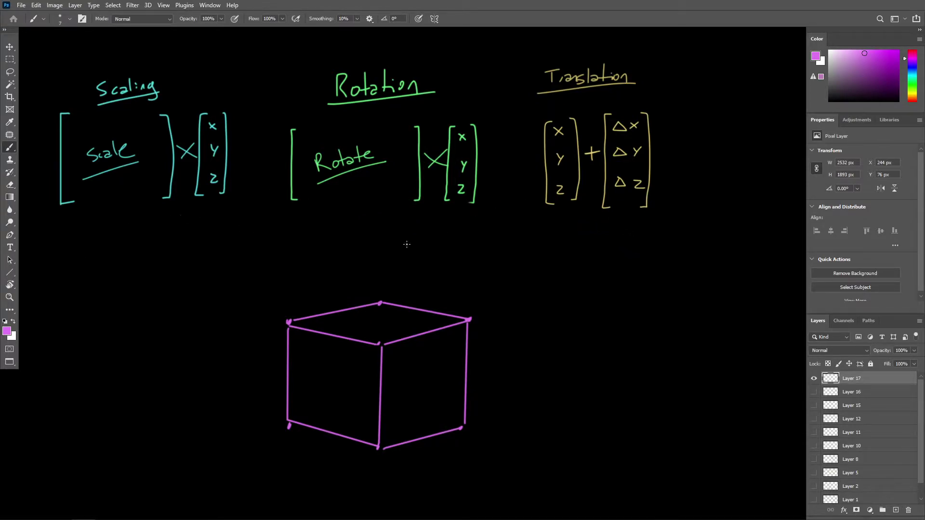
# - Try circling the cube's corners and lining the brackets, then undo those strokes
pyautogui.moveTo(282, 313); pyautogui.dragTo(286, 312)
pyautogui.moveTo(376, 291)
pyautogui.mouseDown()
pyautogui.moveTo(400, 285)
pyautogui.moveTo(373, 288)
pyautogui.mouseUp()
pyautogui.hotkey('ctrl', 'z')
pyautogui.hotkey('ctrl', 'z')
pyautogui.moveTo(283, 317)
pyautogui.mouseDown()
pyautogui.moveTo(299, 312)
pyautogui.moveTo(288, 316)
pyautogui.mouseUp()
pyautogui.moveTo(388, 285); pyautogui.dragTo(381, 291)
pyautogui.moveTo(465, 312); pyautogui.dragTo(468, 311)
pyautogui.hotkey('ctrl', 'z')
pyautogui.hotkey('ctrl', 'z')
pyautogui.hotkey('ctrl', 'z')
pyautogui.moveTo(309, 207); pyautogui.dragTo(474, 208)
pyautogui.hotkey('ctrl', 'z')
pyautogui.moveTo(533, 219); pyautogui.dragTo(653, 222)
pyautogui.hotkey('ctrl', 'z')
# - Underline the Scaling, Rotation and Translation matrices, then undo all three underlines
pyautogui.moveTo(430, 244); pyautogui.dragTo(436, 240)
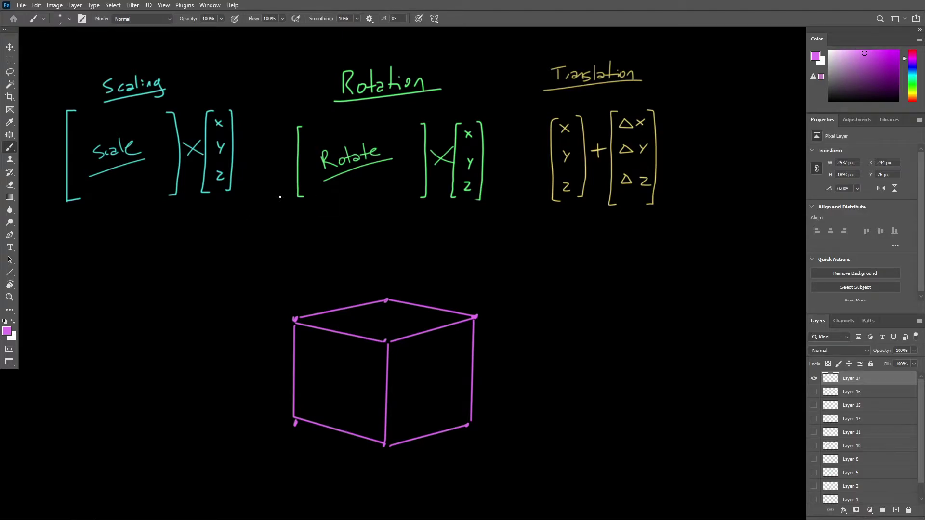
pyautogui.moveTo(109, 233); pyautogui.dragTo(240, 218)
pyautogui.moveTo(337, 224); pyautogui.dragTo(424, 227)
pyautogui.moveTo(556, 225); pyautogui.dragTo(620, 232)
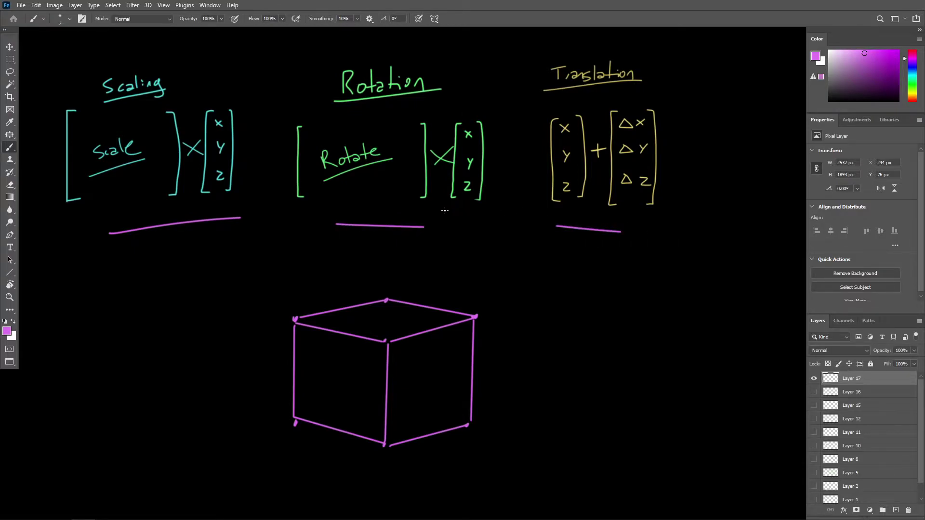
pyautogui.hotkey('ctrl', 'z')
pyautogui.hotkey('ctrl', 'z')
pyautogui.hotkey('ctrl', 'z')
# - Write a circled '1 matrix' below Scaling and curve it to the cube's circled top corners
pyautogui.moveTo(104, 315)
pyautogui.mouseDown()
pyautogui.moveTo(125, 321)
pyautogui.moveTo(166, 301)
pyautogui.moveTo(204, 308)
pyautogui.mouseUp()
pyautogui.moveTo(99, 291)
pyautogui.mouseDown()
pyautogui.moveTo(208, 337)
pyautogui.moveTo(102, 288)
pyautogui.mouseUp()
pyautogui.moveTo(245, 296)
pyautogui.mouseDown()
pyautogui.moveTo(295, 309)
pyautogui.moveTo(305, 303)
pyautogui.moveTo(300, 297)
pyautogui.mouseUp()
pyautogui.moveTo(392, 290); pyautogui.dragTo(396, 293)
pyautogui.moveTo(478, 303)
pyautogui.mouseDown()
pyautogui.moveTo(487, 322)
pyautogui.moveTo(463, 308)
pyautogui.mouseUp()
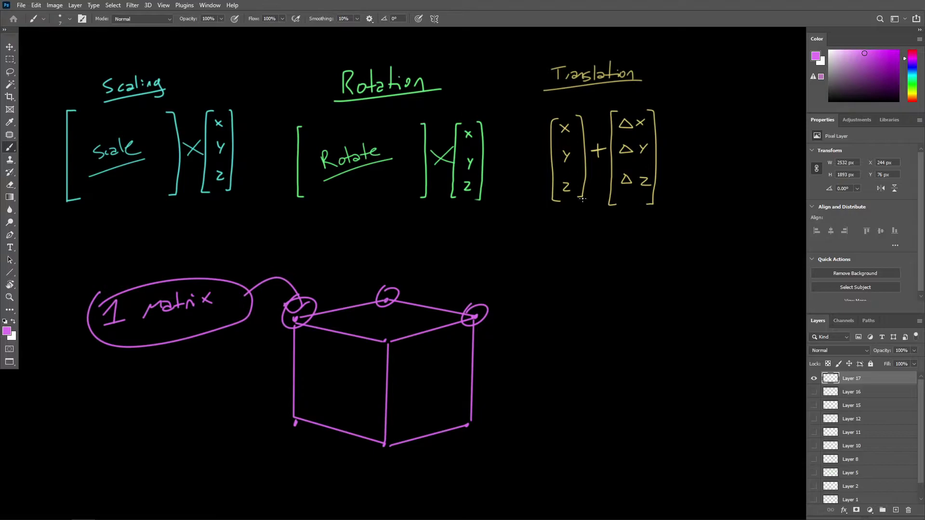
# - Remove the corner circles, connector and circled '1 matrix' note
pyautogui.hotkey('ctrl', 'z')
pyautogui.hotkey('ctrl', 'z')
pyautogui.hotkey('ctrl', 'z')
pyautogui.hotkey('ctrl', 'z')
pyautogui.hotkey('ctrl', 'z')
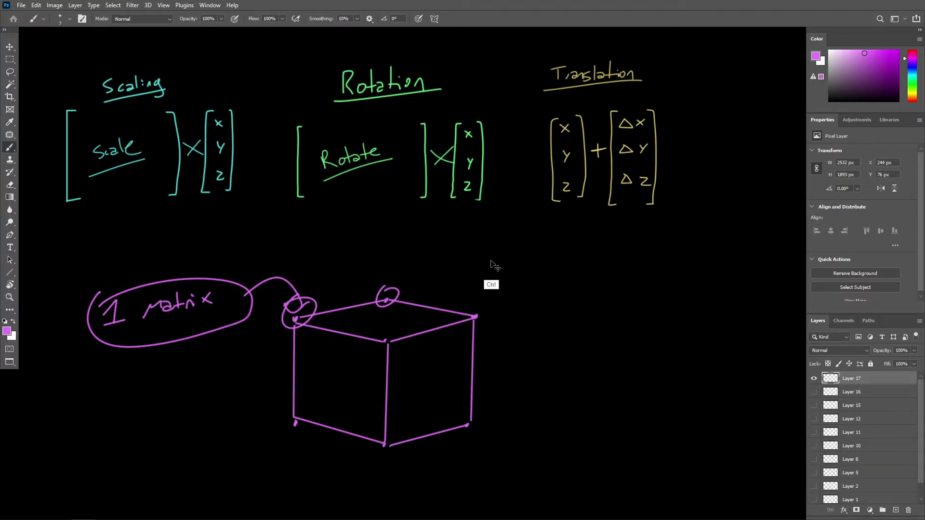
pyautogui.hotkey('ctrl', 'z')
pyautogui.hotkey('ctrl', 'z')
pyautogui.hotkey('ctrl', 'z')
pyautogui.hotkey('ctrl', 'z')
pyautogui.hotkey('ctrl', 'z')
pyautogui.hotkey('ctrl', 'z')
pyautogui.hotkey('ctrl', 'z')
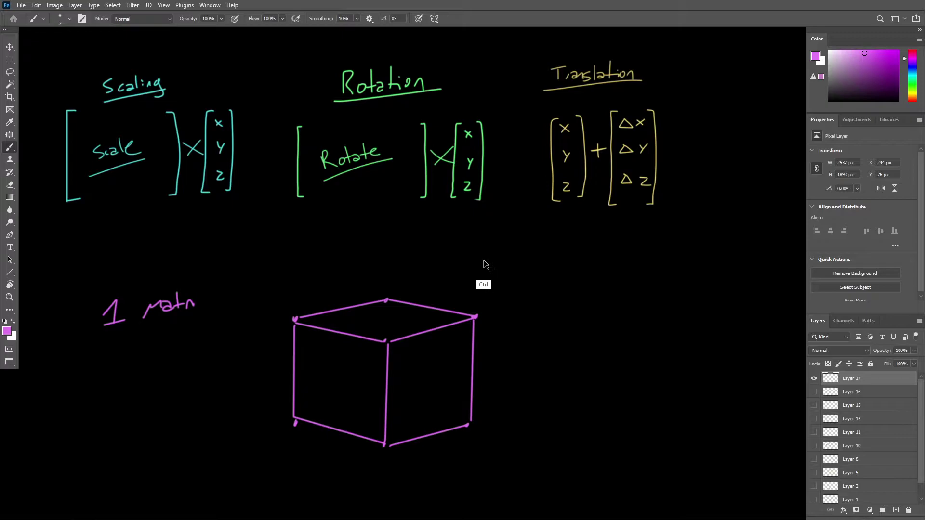
pyautogui.hotkey('ctrl', 'z')
pyautogui.hotkey('ctrl', 'z')
pyautogui.hotkey('ctrl', 'z')
pyautogui.hotkey('ctrl', 'z')
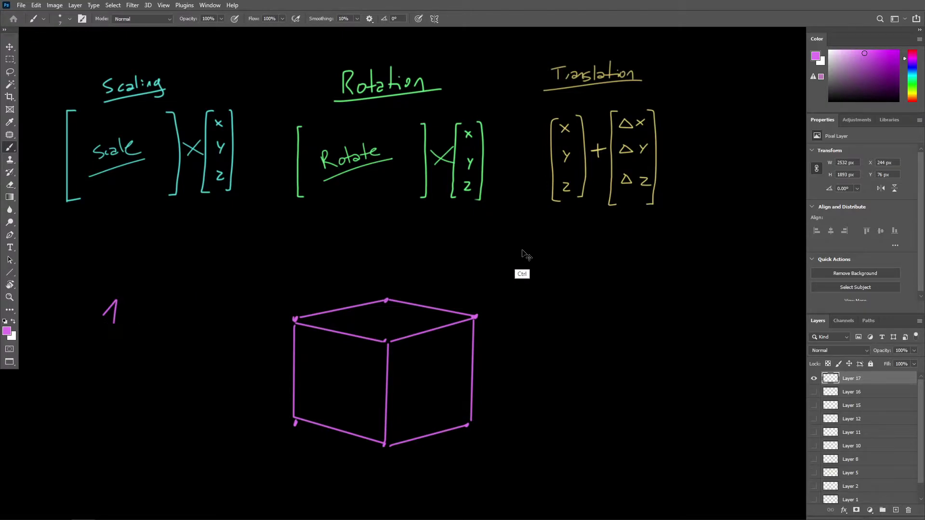
# - Try circling the Translation block with squiggly tails, then undo them
pyautogui.moveTo(608, 42)
pyautogui.mouseDown()
pyautogui.moveTo(694, 61)
pyautogui.moveTo(543, 69)
pyautogui.mouseUp()
pyautogui.hotkey('ctrl', 'z')
pyautogui.moveTo(599, 207)
pyautogui.mouseDown()
pyautogui.moveTo(626, 256)
pyautogui.moveTo(610, 298)
pyautogui.mouseUp()
pyautogui.hotkey('ctrl', 'z')
pyautogui.moveTo(579, 46)
pyautogui.mouseDown()
pyautogui.moveTo(622, 237)
pyautogui.moveTo(539, 53)
pyautogui.mouseUp()
pyautogui.moveTo(568, 205); pyautogui.dragTo(593, 278)
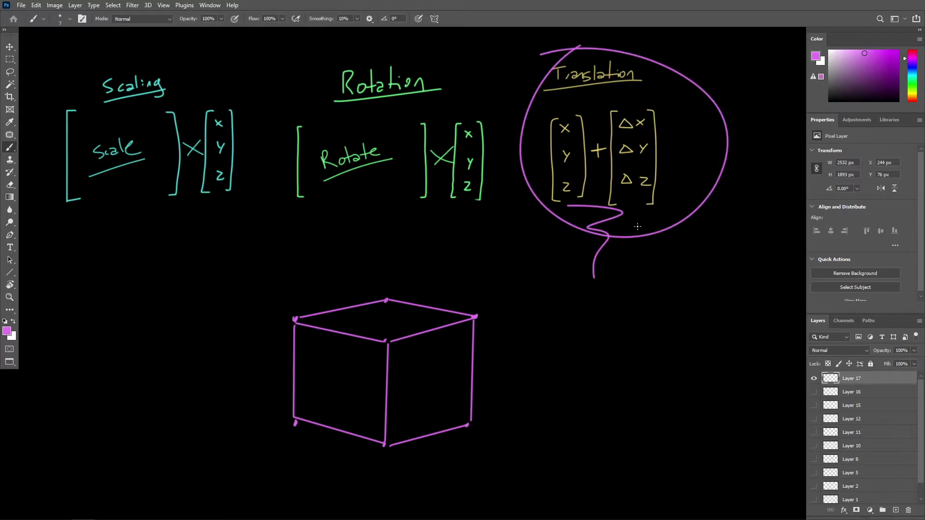
pyautogui.moveTo(428, 169)
pyautogui.mouseDown()
pyautogui.moveTo(448, 191)
pyautogui.moveTo(442, 233)
pyautogui.mouseUp()
pyautogui.hotkey('ctrl', 'z')
pyautogui.hotkey('ctrl', 'z')
pyautogui.hotkey('ctrl', 'z')
pyautogui.hotkey('ctrl', 'z')
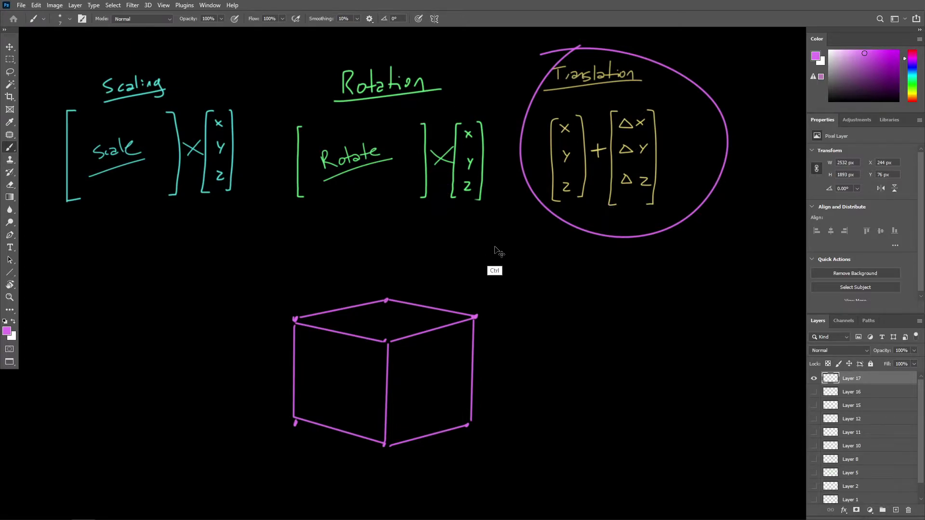
# - Try another Translation circle and squiggles below Rotation and Translation, undoing each
pyautogui.moveTo(609, 57)
pyautogui.mouseDown()
pyautogui.moveTo(578, 212)
pyautogui.moveTo(573, 53)
pyautogui.mouseUp()
pyautogui.hotkey('ctrl', 'z')
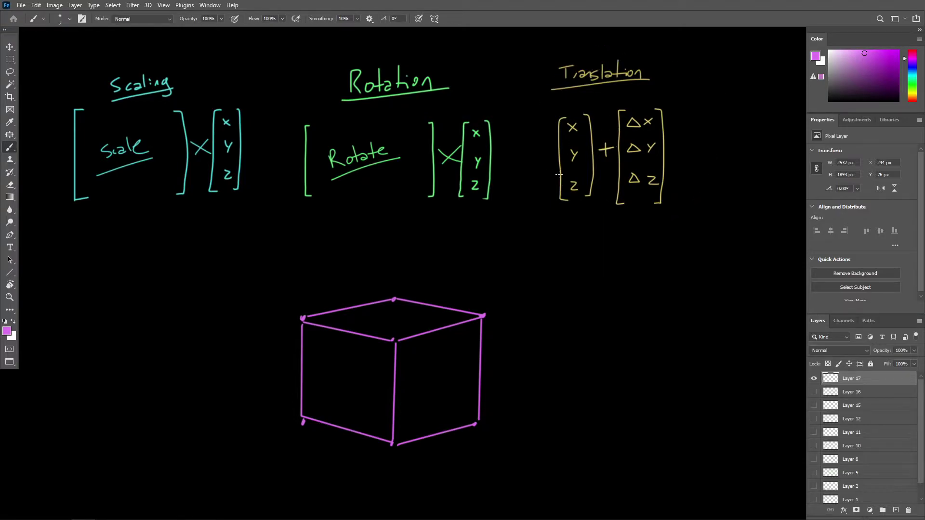
pyautogui.moveTo(440, 167); pyautogui.dragTo(449, 208)
pyautogui.moveTo(600, 161); pyautogui.dragTo(596, 215)
pyautogui.hotkey('ctrl', 'z')
pyautogui.hotkey('ctrl', 'z')
# - Pan the board right and down to show the Perspective and Side views
pyautogui.moveTo(526, 238); pyautogui.dragTo(550, 242)
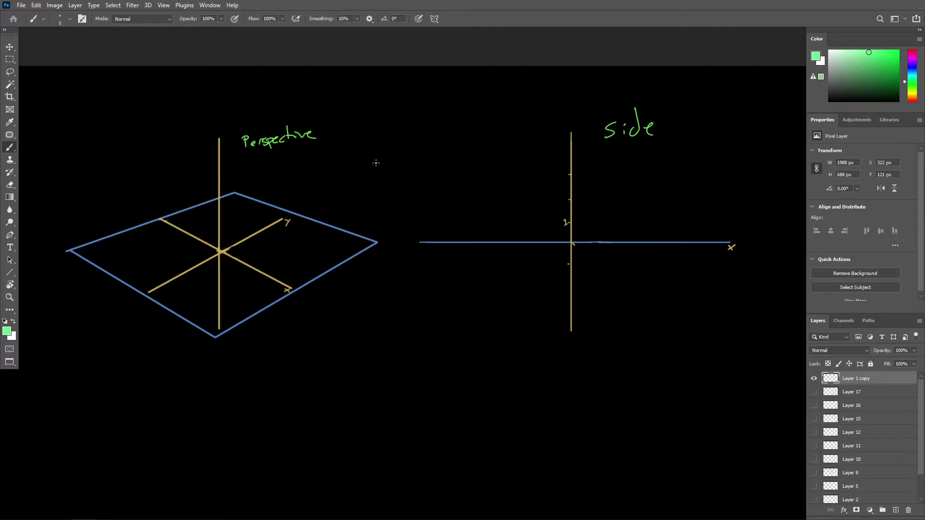
# - Try a green zigzag across the grid, undo it, and reposition the view
pyautogui.keyDown('alt'); pyautogui.scroll(4, 322, 216); pyautogui.keyUp('alt')
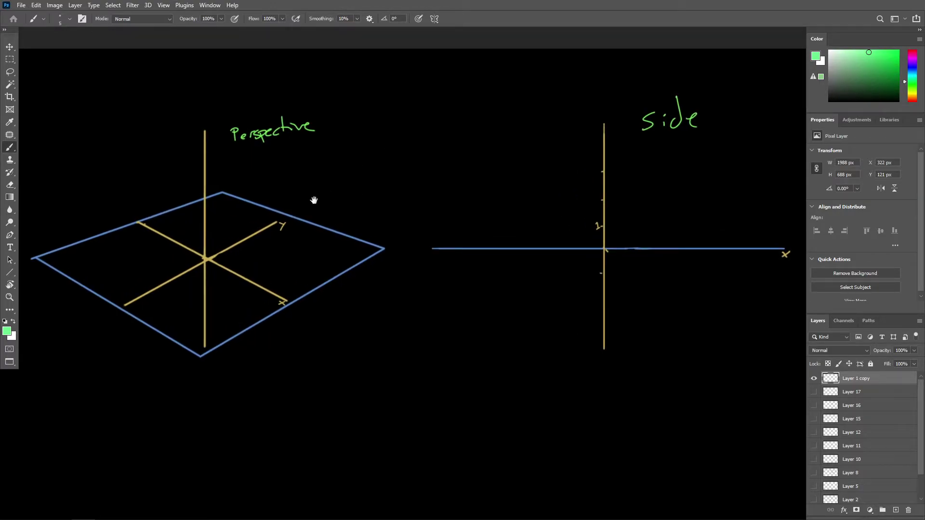
pyautogui.moveTo(139, 238)
pyautogui.mouseDown()
pyautogui.moveTo(135, 250)
pyautogui.moveTo(269, 241)
pyautogui.moveTo(309, 289)
pyautogui.mouseUp()
pyautogui.hotkey('ctrl', 'z')
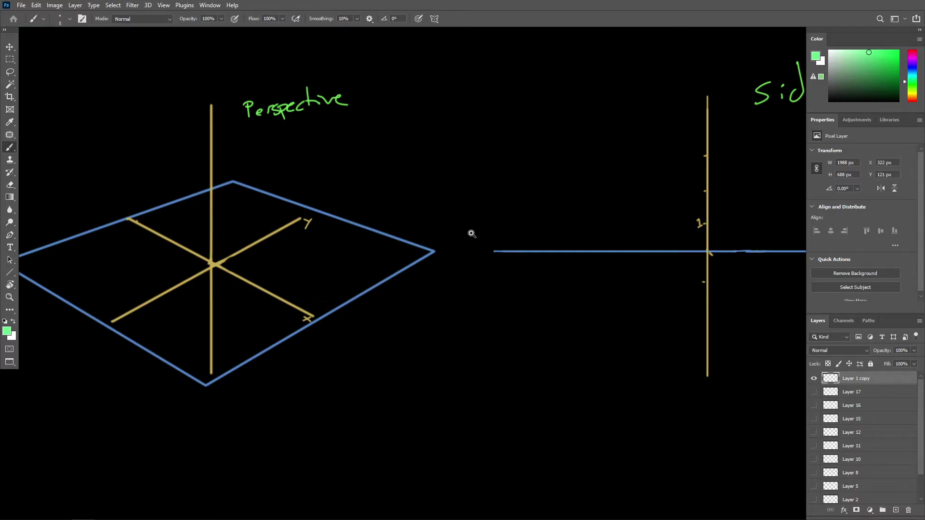
pyautogui.keyDown('alt'); pyautogui.scroll(-2, 466, 233); pyautogui.keyUp('alt')
pyautogui.moveTo(372, 196); pyautogui.dragTo(361, 212)
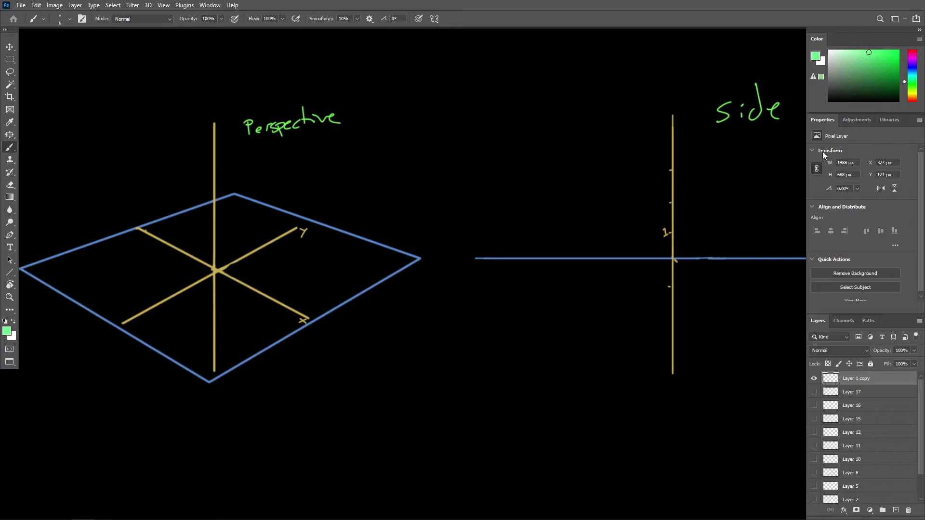
# - Handwrite green w labels beside the vertical axes, including the side-view axis
pyautogui.keyDown('alt'); pyautogui.scroll(3, 258, 159); pyautogui.keyUp('alt')
pyautogui.moveTo(173, 118); pyautogui.dragTo(195, 116)
pyautogui.keyDown('alt'); pyautogui.scroll(-2, 510, 192); pyautogui.keyUp('alt')
pyautogui.hscroll(3, 413, 182)
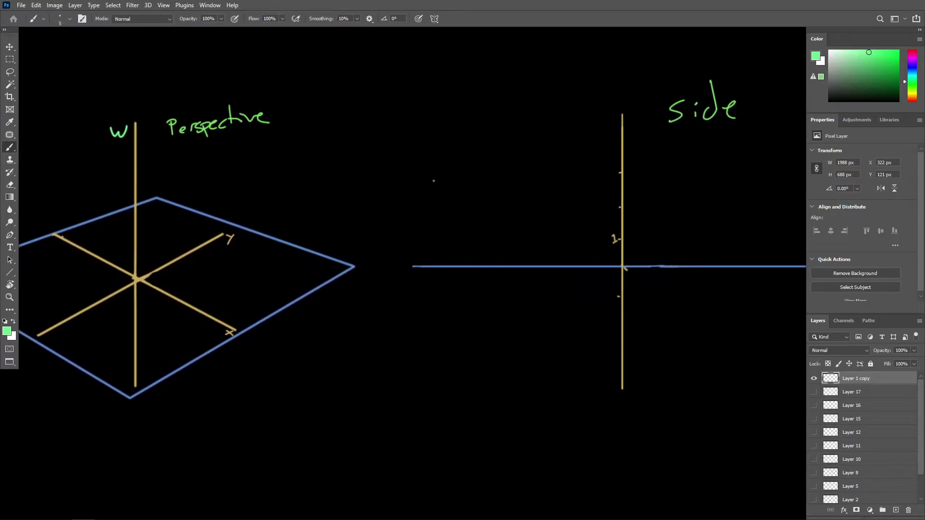
pyautogui.moveTo(631, 121); pyautogui.dragTo(646, 114)
pyautogui.moveTo(359, 191); pyautogui.dragTo(422, 193)
pyautogui.keyDown('ctrl'); pyautogui.moveTo(296, 193); pyautogui.dragTo(305, 194); pyautogui.keyUp('ctrl')
# - Try green strokes from the origin along x and y, then undo them
pyautogui.moveTo(275, 231); pyautogui.dragTo(370, 187)
pyautogui.moveTo(290, 257)
pyautogui.mouseDown()
pyautogui.moveTo(353, 306)
pyautogui.moveTo(359, 215)
pyautogui.mouseUp()
pyautogui.hotkey('ctrl', 'z')
pyautogui.hotkey('ctrl', 'z')
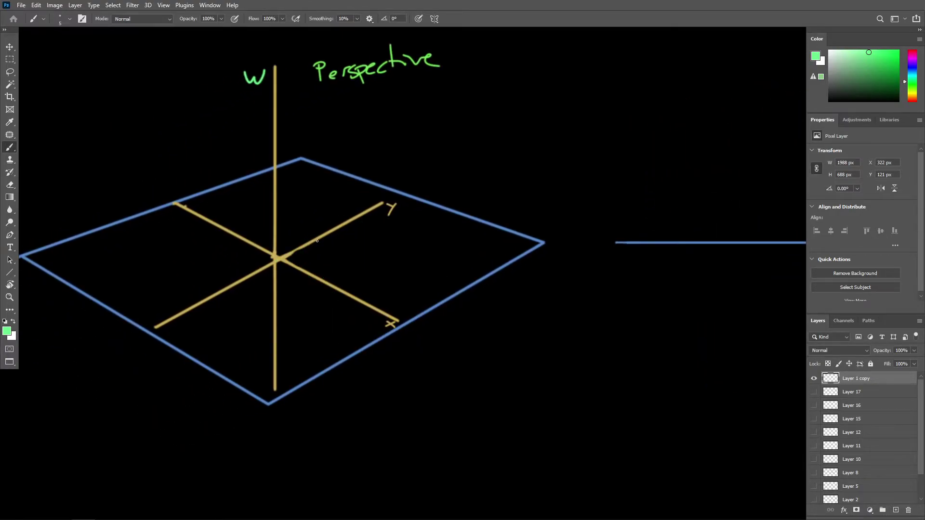
pyautogui.moveTo(318, 259)
pyautogui.mouseDown()
pyautogui.moveTo(403, 233)
pyautogui.moveTo(445, 294)
pyautogui.mouseUp()
pyautogui.hotkey('ctrl', 'z')
pyautogui.scroll(2, 423, 228)
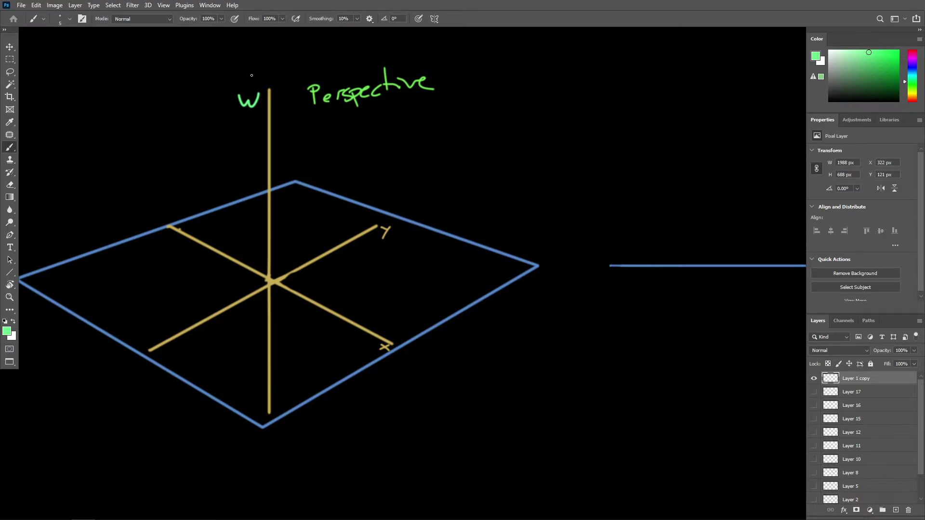
# - Add two green x-axis ticks and a green arrow from the origin across the plane
pyautogui.moveTo(253, 76); pyautogui.dragTo(187, 102)
pyautogui.hotkey('ctrl', 'z')
pyautogui.keyDown('alt'); pyautogui.scroll(2, 331, 269); pyautogui.keyUp('alt')
pyautogui.keyDown('alt'); pyautogui.scroll(2, 304, 289); pyautogui.keyUp('alt')
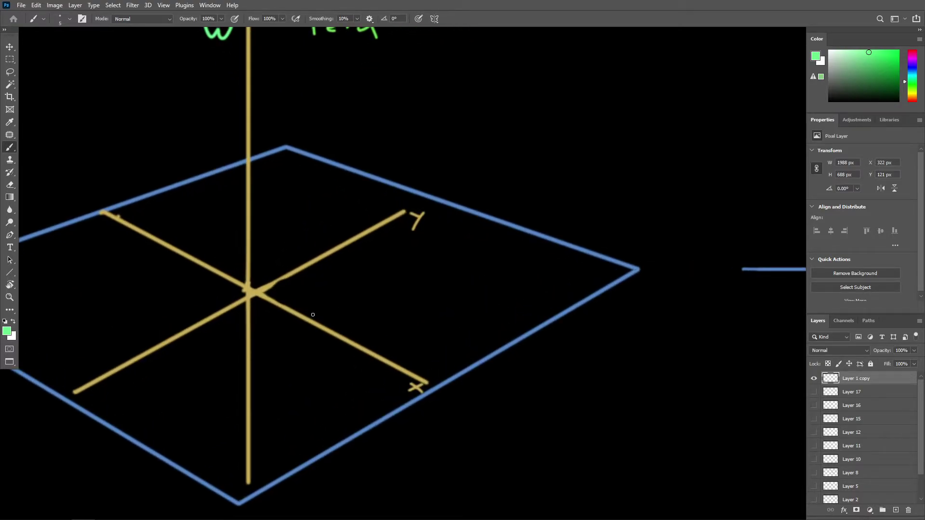
pyautogui.moveTo(290, 315); pyautogui.dragTo(287, 318)
pyautogui.moveTo(336, 337); pyautogui.dragTo(330, 342)
pyautogui.click(368, 310)
pyautogui.keyDown('shift'); pyautogui.click(256, 292); pyautogui.keyUp('shift')
pyautogui.moveTo(353, 303); pyautogui.dragTo(368, 311)
# - Try circling the arrowhead twice, undoing each attempt
pyautogui.moveTo(424, 297)
pyautogui.keyDown('ctrl'); pyautogui.mouseDown()
pyautogui.moveTo(407, 307)
pyautogui.moveTo(392, 285)
pyautogui.moveTo(334, 311)
pyautogui.moveTo(351, 289)
pyautogui.mouseUp(); pyautogui.keyUp('ctrl')
pyautogui.hotkey('ctrl', 'z')
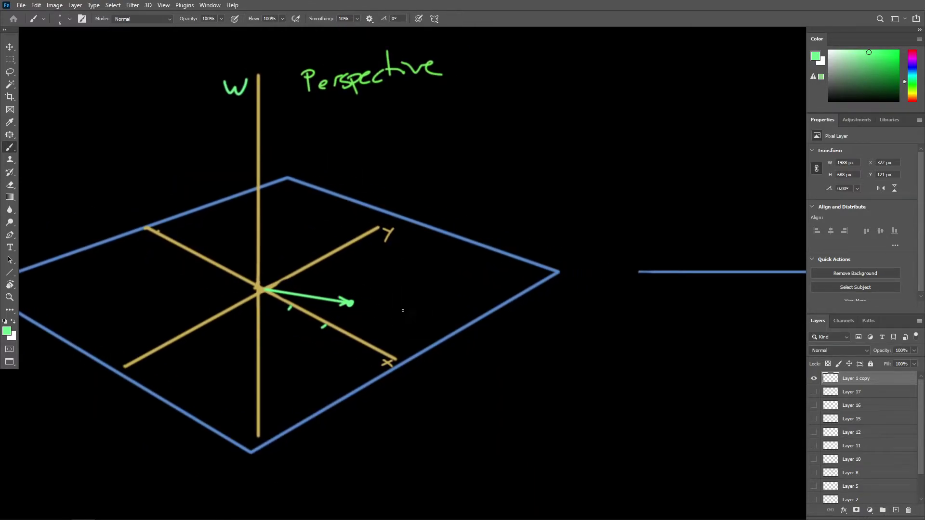
pyautogui.moveTo(377, 245); pyautogui.dragTo(373, 254)
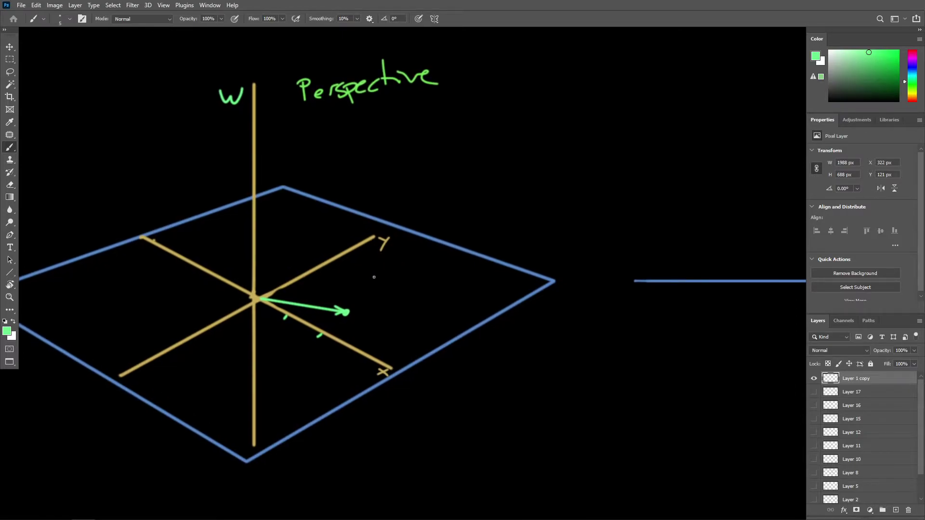
pyautogui.keyDown('alt'); pyautogui.scroll(-1, 382, 277); pyautogui.keyUp('alt')
pyautogui.keyDown('ctrl'); pyautogui.hscroll(3, 386, 248); pyautogui.keyUp('ctrl')
pyautogui.moveTo(380, 250); pyautogui.dragTo(384, 247)
pyautogui.keyDown('alt'); pyautogui.scroll(1, 306, 273); pyautogui.keyUp('alt')
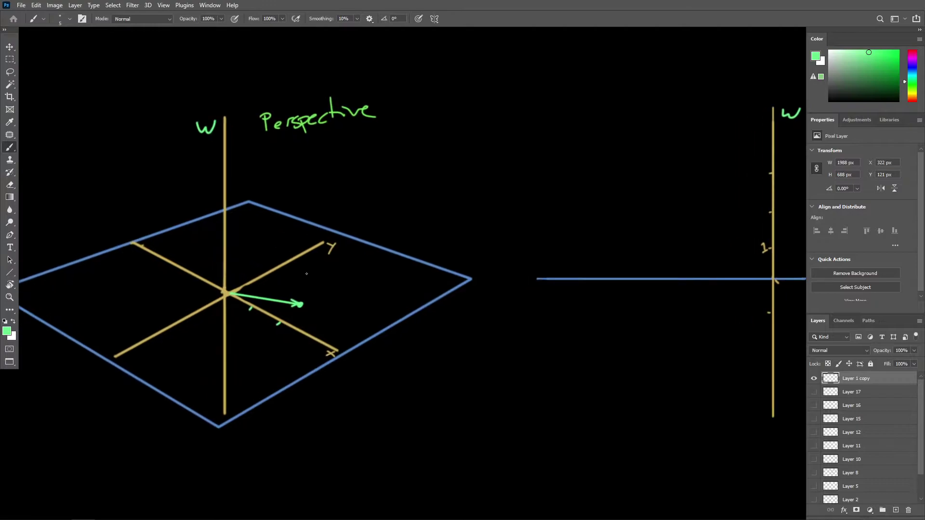
pyautogui.moveTo(289, 291); pyautogui.dragTo(292, 290)
pyautogui.hotkey('ctrl', 'z')
# - Try a zigzag across the axes, undo it, and pan to the side-view axis
pyautogui.keyDown('alt'); pyautogui.scroll(2, 300, 285); pyautogui.keyUp('alt')
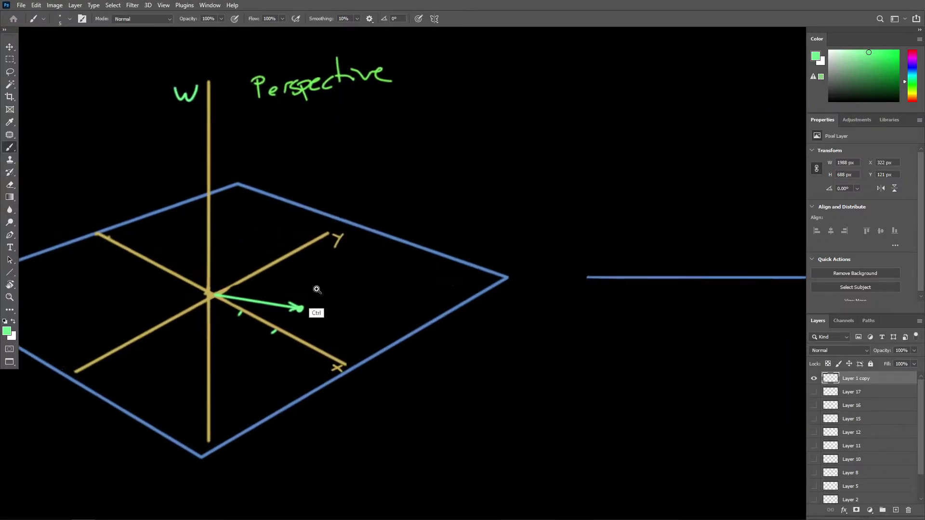
pyautogui.moveTo(73, 274)
pyautogui.mouseDown()
pyautogui.moveTo(194, 222)
pyautogui.moveTo(155, 337)
pyautogui.moveTo(356, 330)
pyautogui.moveTo(304, 394)
pyautogui.mouseUp()
pyautogui.hotkey('ctrl', 'z')
pyautogui.keyDown('alt'); pyautogui.scroll(-1, 384, 291); pyautogui.keyUp('alt')
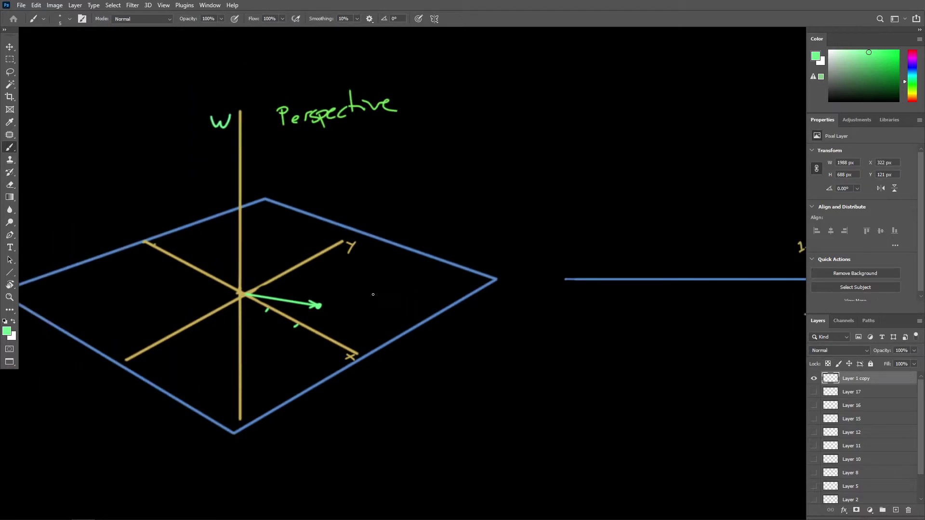
pyautogui.moveTo(640, 260); pyautogui.dragTo(571, 254)
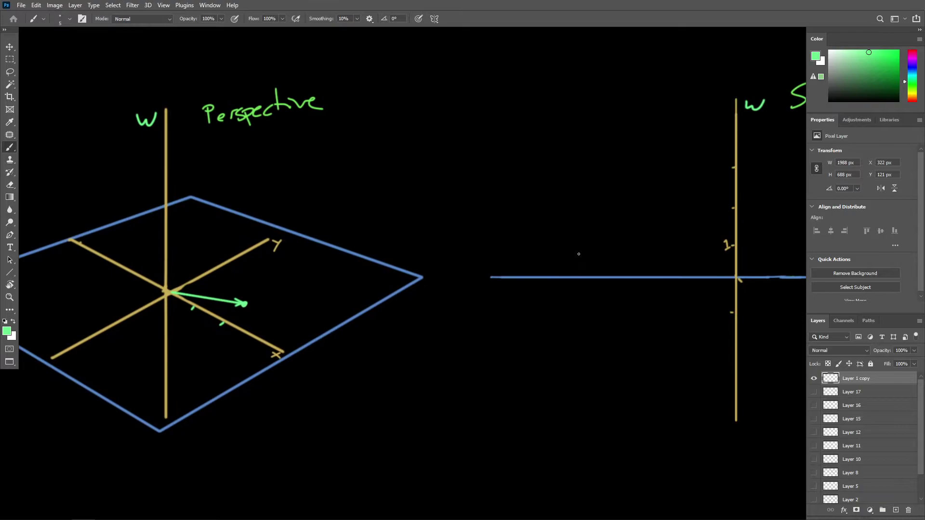
# - Bring the side-view axis into view, discarding trial marks around w and beside 1
pyautogui.moveTo(143, 87)
pyautogui.mouseDown()
pyautogui.moveTo(136, 171)
pyautogui.moveTo(166, 92)
pyautogui.mouseUp()
pyautogui.hotkey('ctrl', 'z')
pyautogui.moveTo(563, 248); pyautogui.dragTo(316, 234)
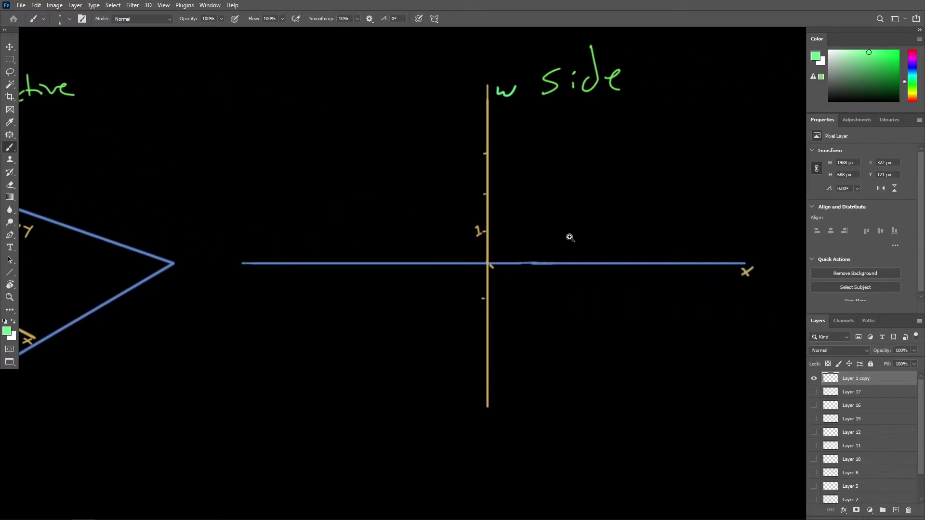
pyautogui.scroll(3, 554, 237)
pyautogui.moveTo(425, 226); pyautogui.dragTo(454, 226)
pyautogui.hotkey('ctrl', 'z')
pyautogui.keyDown('alt'); pyautogui.scroll(-3, 484, 242); pyautogui.keyUp('alt')
pyautogui.hscroll(-5, 335, 260)
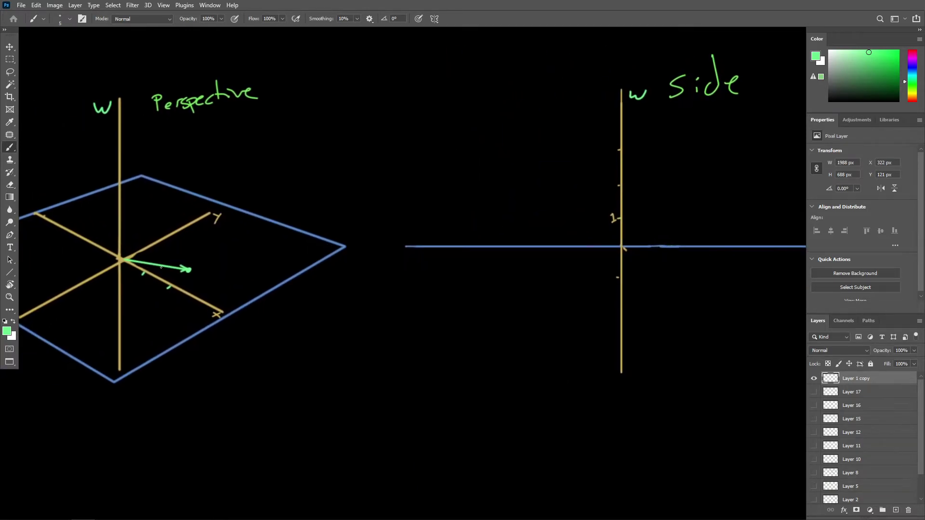
pyautogui.hscroll(5, 544, 256)
# - Tick the side view's horizontal axis, add a green point level with 1, and circle w
pyautogui.moveTo(461, 222); pyautogui.dragTo(492, 228)
pyautogui.keyDown('alt'); pyautogui.scroll(1, 498, 229); pyautogui.keyUp('alt')
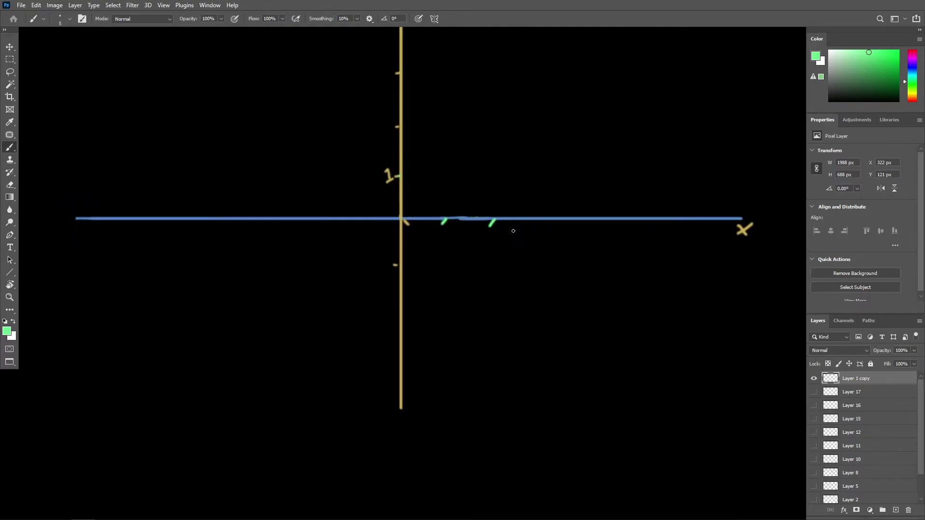
pyautogui.moveTo(492, 174)
pyautogui.mouseDown()
pyautogui.moveTo(593, 243)
pyautogui.moveTo(606, 221)
pyautogui.mouseUp()
pyautogui.keyDown('alt'); pyautogui.scroll(-1, 491, 176); pyautogui.keyUp('alt')
pyautogui.keyDown('alt'); pyautogui.scroll(-1, 491, 177); pyautogui.keyUp('alt')
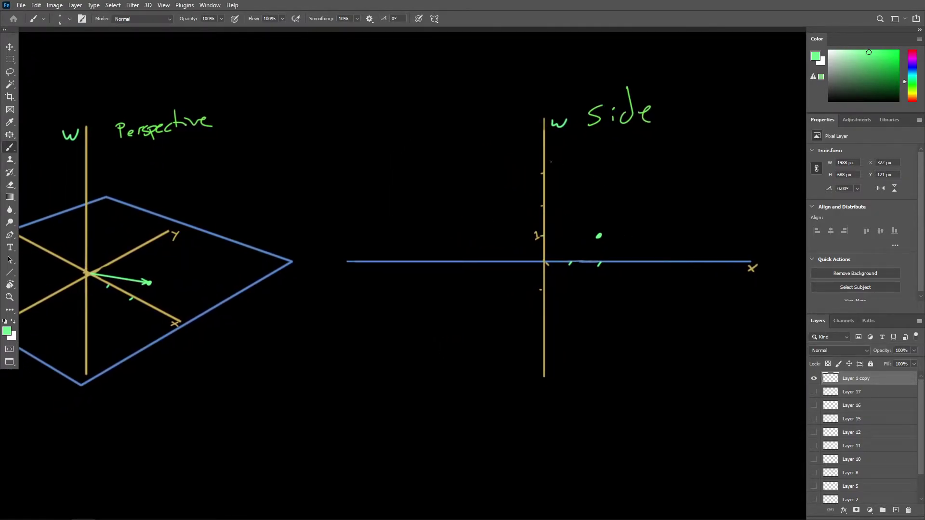
pyautogui.moveTo(541, 110); pyautogui.dragTo(528, 121)
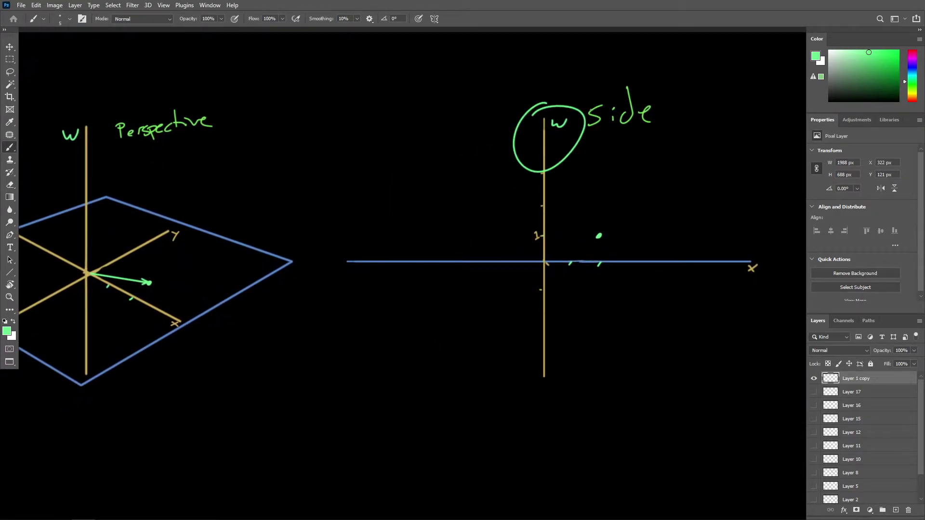
# - Remove the circle around the side view's w, plus a trial circle and horizontal line at the green point
pyautogui.hotkey('ctrl', 'z')
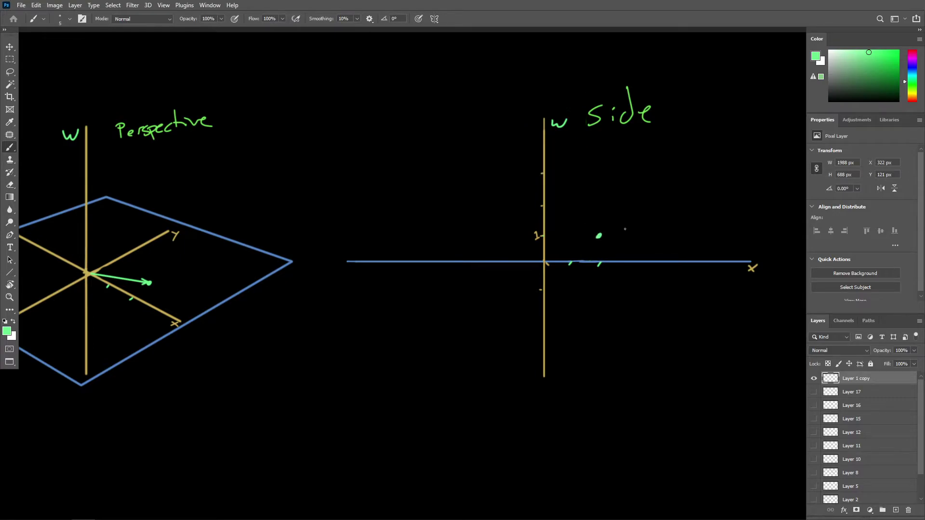
pyautogui.moveTo(599, 232)
pyautogui.mouseDown()
pyautogui.moveTo(611, 231)
pyautogui.moveTo(597, 224)
pyautogui.mouseUp()
pyautogui.hotkey('ctrl', 'z')
pyautogui.keyDown('shift'); pyautogui.moveTo(454, 236); pyautogui.dragTo(724, 235); pyautogui.keyUp('shift')
pyautogui.hotkey('ctrl', 'z')
# - Zoom onto the side-view axes and brush a green mark at the origin
pyautogui.moveTo(616, 240)
pyautogui.keyDown('ctrl'); pyautogui.mouseDown()
pyautogui.moveTo(646, 235)
pyautogui.moveTo(632, 244)
pyautogui.mouseUp(); pyautogui.keyUp('ctrl')
pyautogui.moveTo(626, 210); pyautogui.dragTo(562, 231)
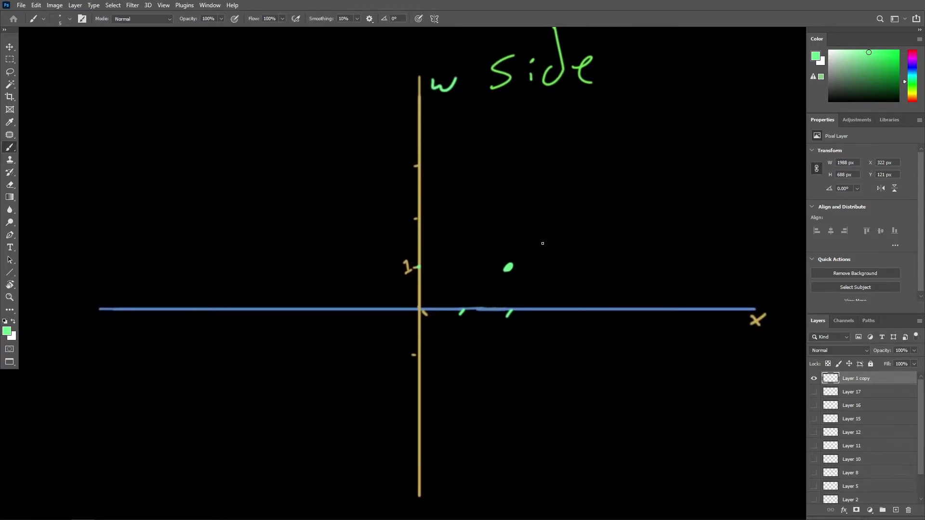
pyautogui.moveTo(417, 312); pyautogui.dragTo(422, 306)
# - Sketch two trial arrows with small marks and dots, then undo them
pyautogui.moveTo(449, 235)
pyautogui.mouseDown()
pyautogui.moveTo(514, 210)
pyautogui.moveTo(528, 222)
pyautogui.moveTo(544, 196)
pyautogui.moveTo(534, 233)
pyautogui.moveTo(549, 190)
pyautogui.mouseUp()
pyautogui.click(494, 143)
pyautogui.moveTo(523, 144); pyautogui.dragTo(528, 147)
pyautogui.moveTo(588, 176); pyautogui.dragTo(590, 181)
pyautogui.click(562, 191)
pyautogui.moveTo(546, 119)
pyautogui.mouseDown()
pyautogui.moveTo(681, 77)
pyautogui.moveTo(680, 90)
pyautogui.mouseUp()
pyautogui.click(705, 69)
pyautogui.click(729, 71)
pyautogui.click(745, 81)
pyautogui.click(702, 137)
pyautogui.hotkey('ctrl', 'z')
pyautogui.hotkey('ctrl', 'z')
pyautogui.hotkey('ctrl', 'z')
pyautogui.hotkey('ctrl', 'z')
pyautogui.hotkey('ctrl', 'z')
pyautogui.hotkey('ctrl', 'z')
pyautogui.hotkey('ctrl', 'z')
pyautogui.hotkey('ctrl', 'z')
pyautogui.hotkey('ctrl', 'z')
pyautogui.hotkey('ctrl', 'z')
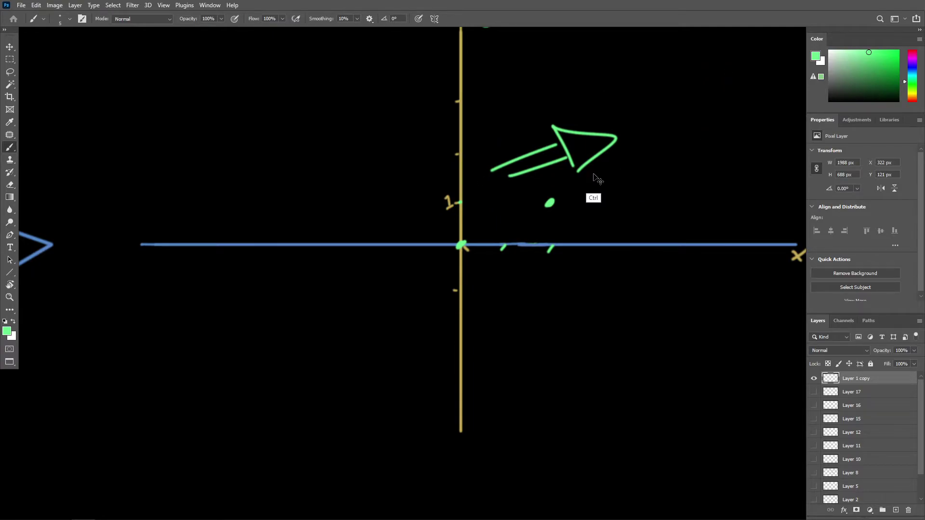
pyautogui.hotkey('ctrl', 'z')
pyautogui.hotkey('ctrl', 'z')
pyautogui.hotkey('ctrl', 'z')
pyautogui.hotkey('ctrl', 'z')
# - Sketch dashes and a triangle below the horizontal axis, undoing the extra dashes and slanted strokes
pyautogui.moveTo(400, 338); pyautogui.dragTo(435, 324)
pyautogui.moveTo(406, 357); pyautogui.dragTo(431, 345)
pyautogui.moveTo(386, 319); pyautogui.dragTo(400, 376)
pyautogui.moveTo(386, 319)
pyautogui.mouseDown()
pyautogui.moveTo(368, 351)
pyautogui.moveTo(411, 384)
pyautogui.mouseUp()
pyautogui.moveTo(326, 380); pyautogui.dragTo(322, 381)
pyautogui.moveTo(308, 373); pyautogui.dragTo(246, 377)
pyautogui.moveTo(319, 388); pyautogui.dragTo(225, 428)
pyautogui.moveTo(216, 423); pyautogui.dragTo(164, 433)
pyautogui.hotkey('ctrl', 'z')
pyautogui.hotkey('ctrl', 'z')
pyautogui.hotkey('ctrl', 'z')
pyautogui.hotkey('ctrl', 'z')
pyautogui.hotkey('ctrl', 'z')
pyautogui.hotkey('ctrl', 'z')
pyautogui.hotkey('ctrl', 'z')
pyautogui.hotkey('ctrl', 'z')
pyautogui.hotkey('ctrl', 'z')
pyautogui.hotkey('ctrl', 'z')
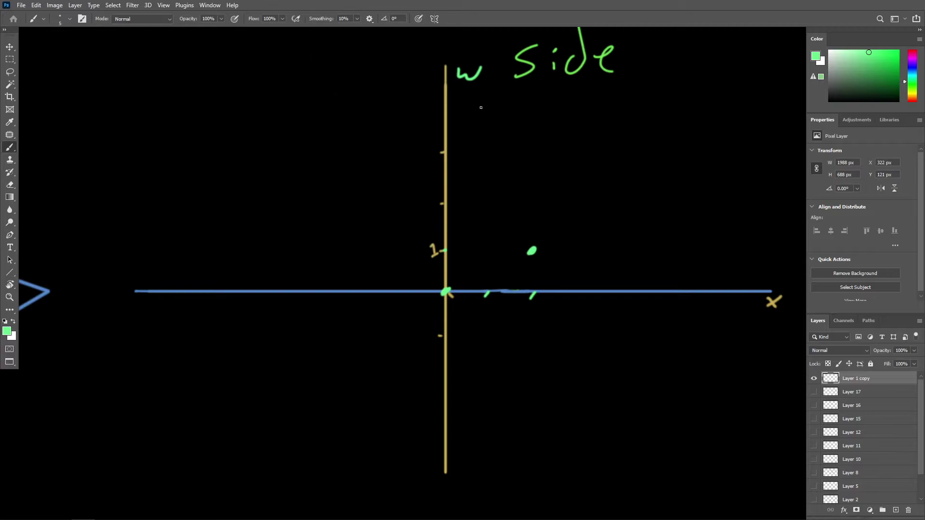
# - Sketch trial curves toward the upper right and lower left, then undo them
pyautogui.hscroll(1, 480, 218)
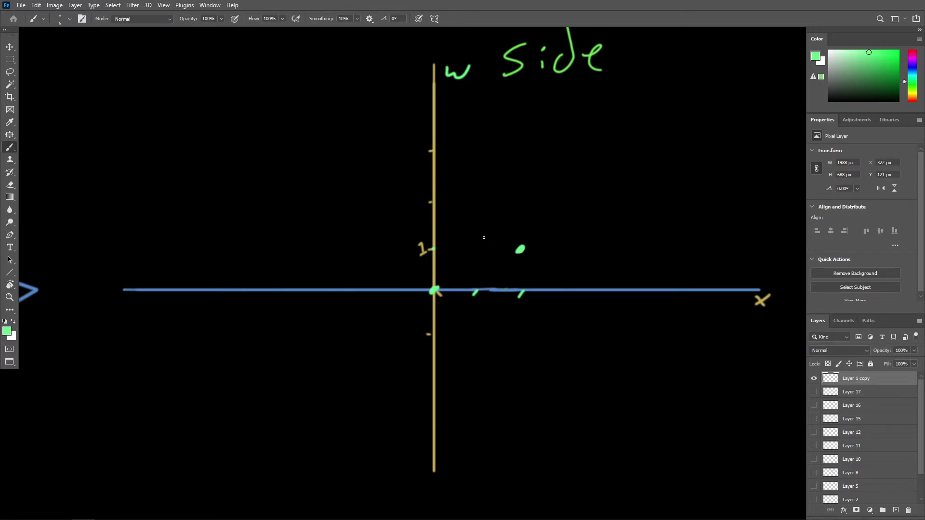
pyautogui.moveTo(454, 263); pyautogui.dragTo(572, 194)
pyautogui.moveTo(562, 180)
pyautogui.mouseDown()
pyautogui.moveTo(582, 179)
pyautogui.moveTo(574, 209)
pyautogui.mouseUp()
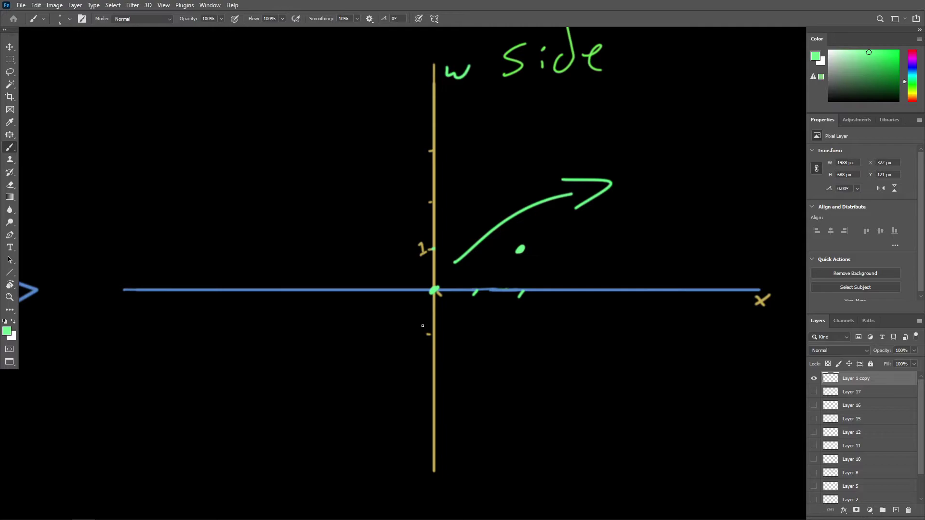
pyautogui.moveTo(420, 315)
pyautogui.mouseDown()
pyautogui.moveTo(325, 380)
pyautogui.moveTo(335, 401)
pyautogui.mouseUp()
pyautogui.hotkey('ctrl', 'z')
pyautogui.hotkey('ctrl', 'z')
pyautogui.hotkey('ctrl', 'z')
pyautogui.hotkey('ctrl', 'z')
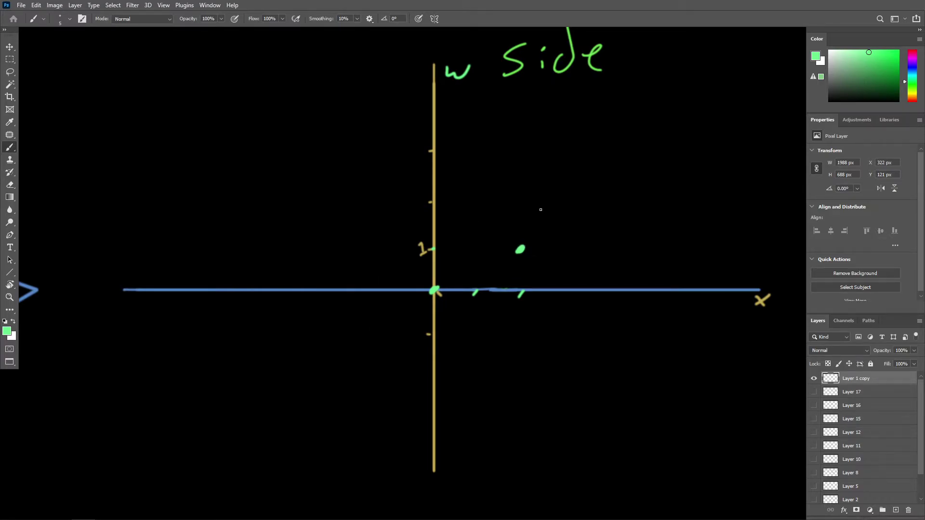
pyautogui.keyDown('alt'); pyautogui.scroll(-2, 518, 225); pyautogui.keyUp('alt')
pyautogui.keyDown('alt'); pyautogui.scroll(2, 506, 224); pyautogui.keyUp('alt')
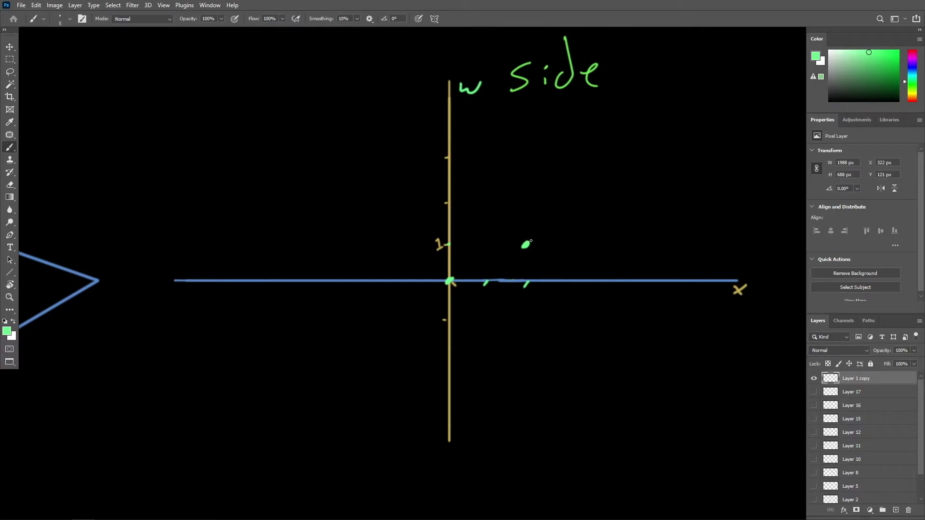
pyautogui.moveTo(530, 242); pyautogui.dragTo(620, 217)
pyautogui.press('ctrl')
# - Draw a small rectangular marquee around the green dot, then zoom out to both diagrams
pyautogui.press('m')
pyautogui.moveTo(510, 224)
pyautogui.mouseDown()
pyautogui.moveTo(544, 261)
pyautogui.moveTo(592, 219)
pyautogui.moveTo(582, 230)
pyautogui.mouseUp()
pyautogui.moveTo(496, 212); pyautogui.dragTo(559, 223)
pyautogui.keyDown('ctrl'); pyautogui.moveTo(561, 222); pyautogui.dragTo(552, 224); pyautogui.keyUp('ctrl')
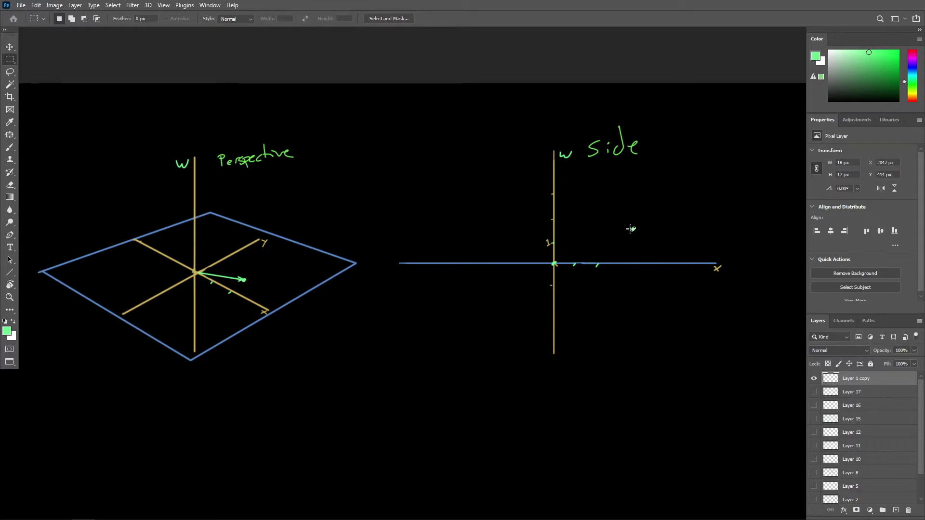
# - Circle the perspective diagram's X, Y and w labels in green, and add a short tail to the green point
pyautogui.keyDown('ctrl'); pyautogui.click(613, 241); pyautogui.keyUp('ctrl')
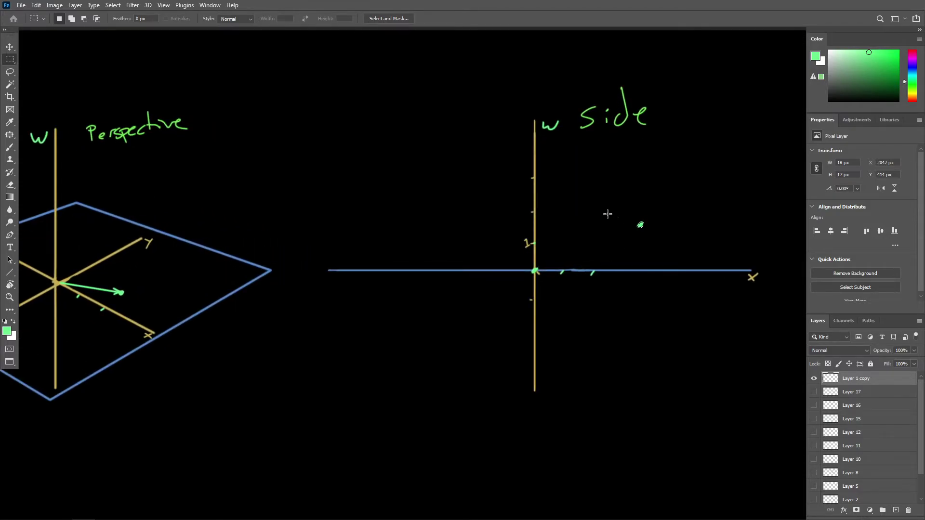
pyautogui.keyDown('ctrl'); pyautogui.click(580, 203); pyautogui.keyUp('ctrl')
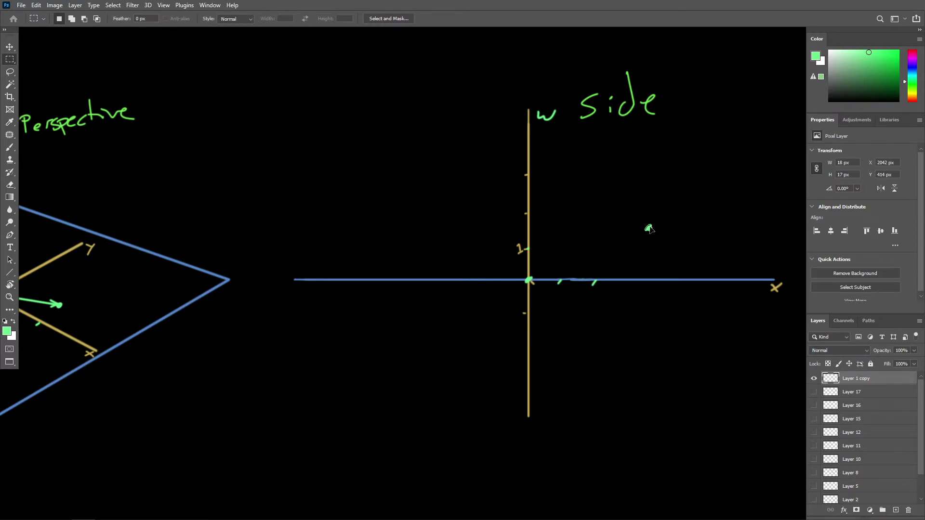
pyautogui.press('b')
pyautogui.hotkey('ctrl', '-')
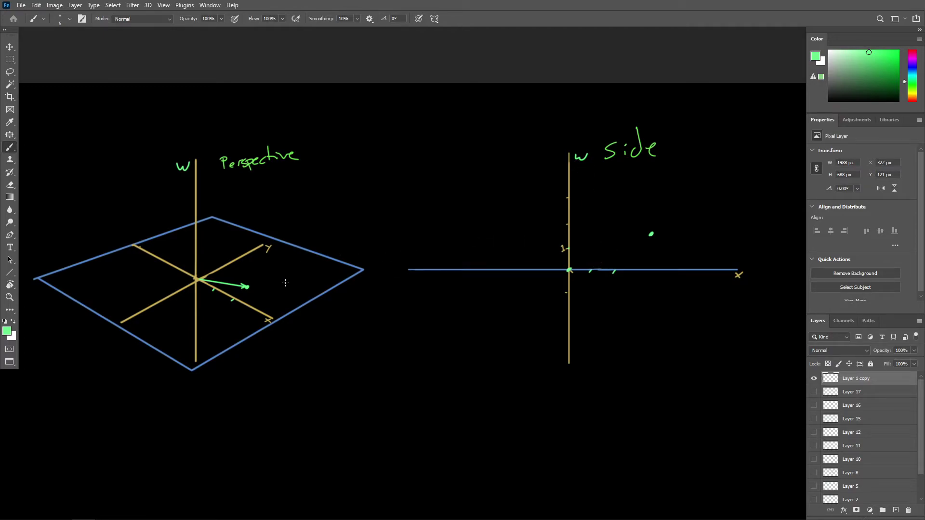
pyautogui.moveTo(263, 316)
pyautogui.mouseDown()
pyautogui.moveTo(276, 331)
pyautogui.moveTo(275, 313)
pyautogui.mouseUp()
pyautogui.moveTo(268, 240); pyautogui.dragTo(265, 246)
pyautogui.moveTo(178, 157); pyautogui.dragTo(185, 165)
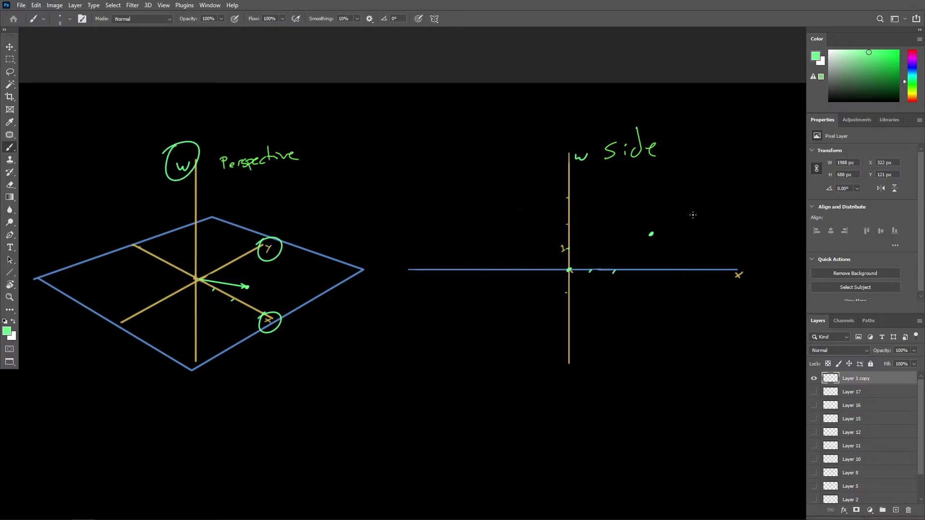
pyautogui.moveTo(652, 233); pyautogui.dragTo(649, 237)
# - Write v' = [x', y', w'] as a column vector beside the side view
pyautogui.keyDown('alt'); pyautogui.scroll(1, 662, 191); pyautogui.keyUp('alt')
pyautogui.moveTo(658, 180)
pyautogui.mouseDown()
pyautogui.moveTo(676, 166)
pyautogui.moveTo(695, 170)
pyautogui.mouseUp()
pyautogui.moveTo(687, 183)
pyautogui.mouseDown()
pyautogui.moveTo(696, 183)
pyautogui.moveTo(579, 150)
pyautogui.moveTo(563, 125)
pyautogui.moveTo(578, 224)
pyautogui.mouseUp()
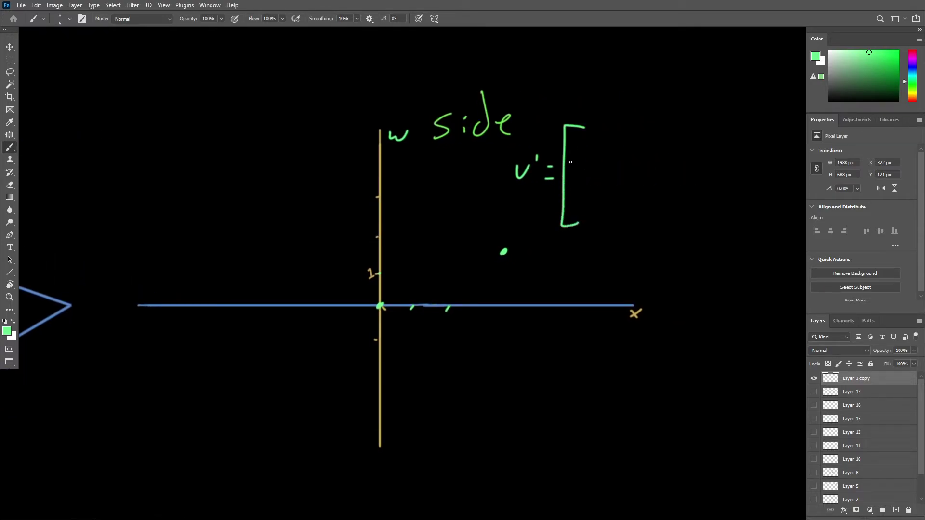
pyautogui.moveTo(583, 136); pyautogui.dragTo(593, 147)
pyautogui.moveTo(593, 136)
pyautogui.mouseDown()
pyautogui.moveTo(584, 148)
pyautogui.moveTo(601, 130)
pyautogui.mouseUp()
pyautogui.moveTo(585, 163); pyautogui.dragTo(588, 178)
pyautogui.moveTo(607, 157); pyautogui.dragTo(603, 162)
pyautogui.moveTo(583, 198); pyautogui.dragTo(601, 199)
pyautogui.moveTo(612, 184); pyautogui.dragTo(605, 190)
pyautogui.moveTo(620, 121)
pyautogui.mouseDown()
pyautogui.moveTo(629, 179)
pyautogui.moveTo(606, 239)
pyautogui.mouseUp()
# - Draw a dotted drop from the green point and a green w = 1 line across the side view
pyautogui.keyDown('alt'); pyautogui.scroll(-1, 621, 220); pyautogui.keyUp('alt')
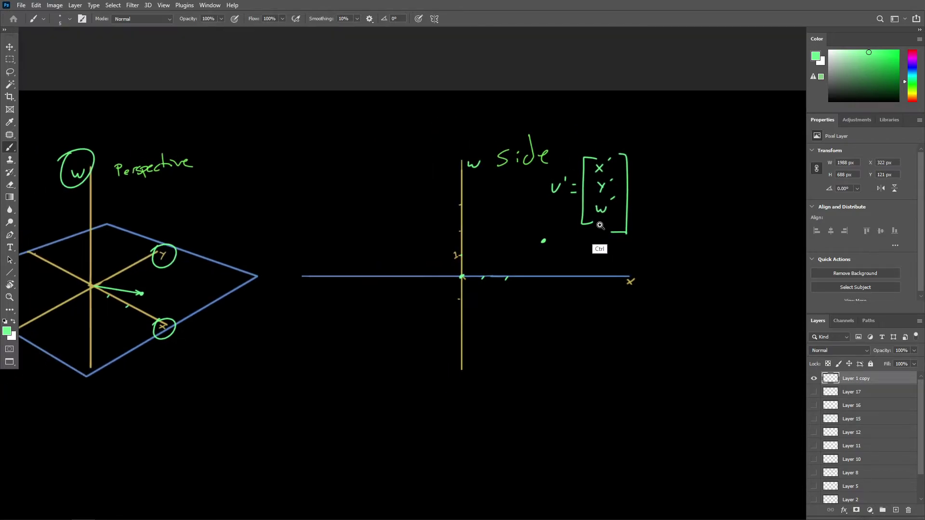
pyautogui.keyDown('alt'); pyautogui.scroll(1, 544, 241); pyautogui.keyUp('alt')
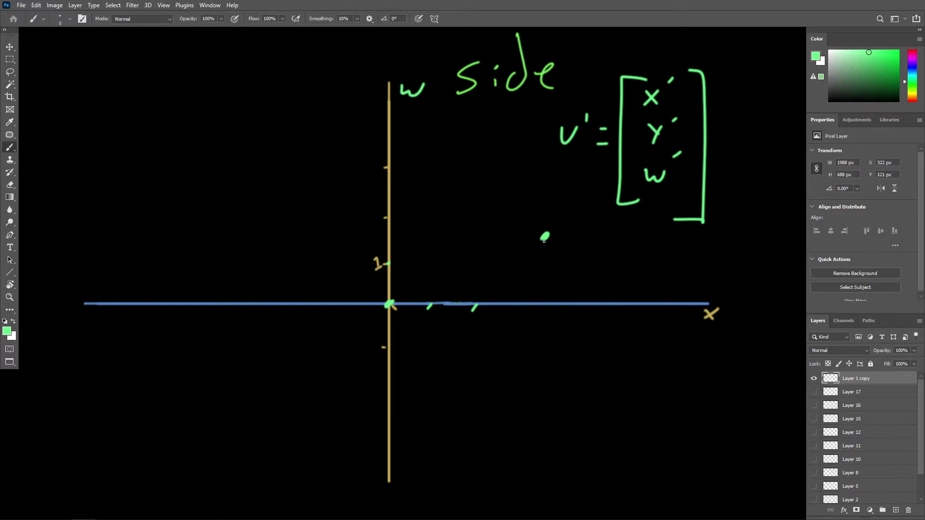
pyautogui.moveTo(544, 241); pyautogui.dragTo(544, 265)
pyautogui.moveTo(388, 264); pyautogui.dragTo(730, 264)
pyautogui.keyDown('alt'); pyautogui.scroll(-2, 653, 281); pyautogui.keyUp('alt')
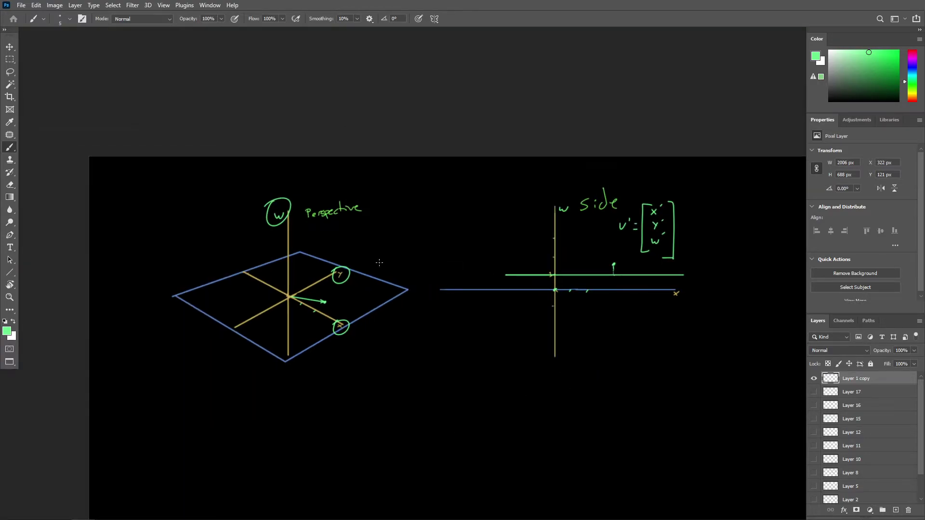
# - Scribble green shading across the perspective plane
pyautogui.moveTo(238, 282)
pyautogui.mouseDown()
pyautogui.moveTo(260, 298)
pyautogui.moveTo(345, 299)
pyautogui.moveTo(318, 326)
pyautogui.mouseUp()
pyautogui.keyDown('alt'); pyautogui.scroll(1, 314, 288); pyautogui.keyUp('alt')
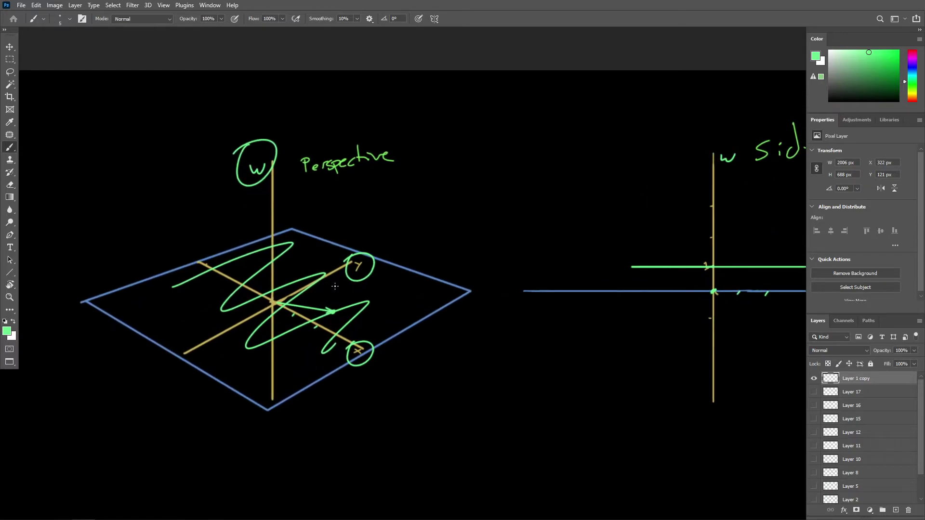
pyautogui.moveTo(529, 236)
pyautogui.mouseDown()
pyautogui.moveTo(369, 196)
pyautogui.moveTo(378, 193)
pyautogui.mouseUp()
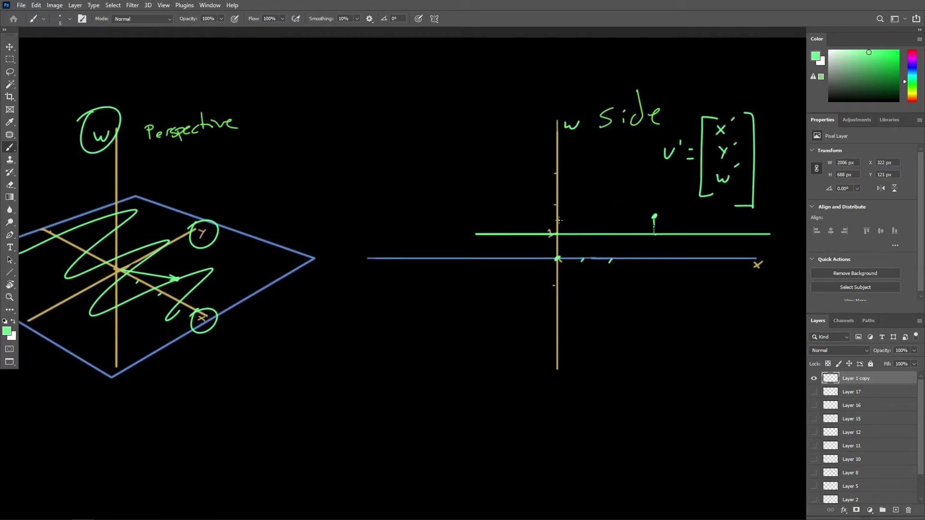
pyautogui.moveTo(653, 231); pyautogui.dragTo(497, 263)
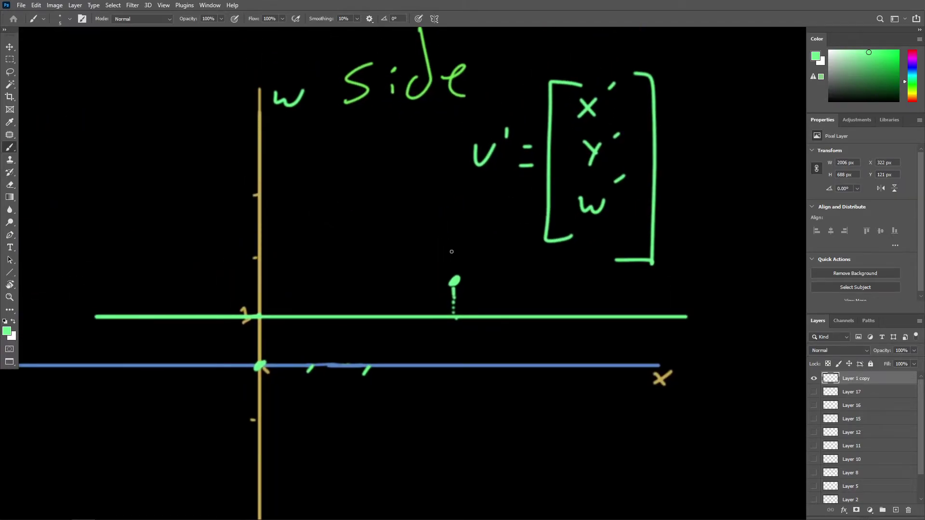
# - Rewrite v' entries as x'/w' and y'/w', erase the bottom entry for 1, and circle the top two
pyautogui.moveTo(575, 121)
pyautogui.mouseDown()
pyautogui.moveTo(619, 105)
pyautogui.moveTo(603, 119)
pyautogui.moveTo(612, 116)
pyautogui.mouseUp()
pyautogui.moveTo(579, 171)
pyautogui.mouseDown()
pyautogui.moveTo(618, 152)
pyautogui.moveTo(608, 170)
pyautogui.moveTo(618, 169)
pyautogui.mouseUp()
pyautogui.moveTo(573, 223)
pyautogui.mouseDown()
pyautogui.moveTo(627, 205)
pyautogui.moveTo(603, 235)
pyautogui.moveTo(611, 227)
pyautogui.mouseUp()
pyautogui.moveTo(616, 223)
pyautogui.mouseDown()
pyautogui.moveTo(627, 216)
pyautogui.moveTo(594, 207)
pyautogui.moveTo(601, 217)
pyautogui.moveTo(615, 196)
pyautogui.moveTo(592, 228)
pyautogui.moveTo(598, 236)
pyautogui.moveTo(564, 234)
pyautogui.mouseUp()
pyautogui.press('e')
pyautogui.press('b')
pyautogui.keyDown('alt'); pyautogui.scroll(-1, 599, 236); pyautogui.keyUp('alt')
pyautogui.moveTo(595, 152)
pyautogui.mouseDown()
pyautogui.moveTo(629, 185)
pyautogui.moveTo(610, 147)
pyautogui.mouseUp()
pyautogui.keyDown('ctrl'); pyautogui.moveTo(529, 241); pyautogui.dragTo(611, 186); pyautogui.keyUp('ctrl')
# - Switch to magenta and mark the projected point on the w = 1 line, labelled VP
pyautogui.click(914, 58)
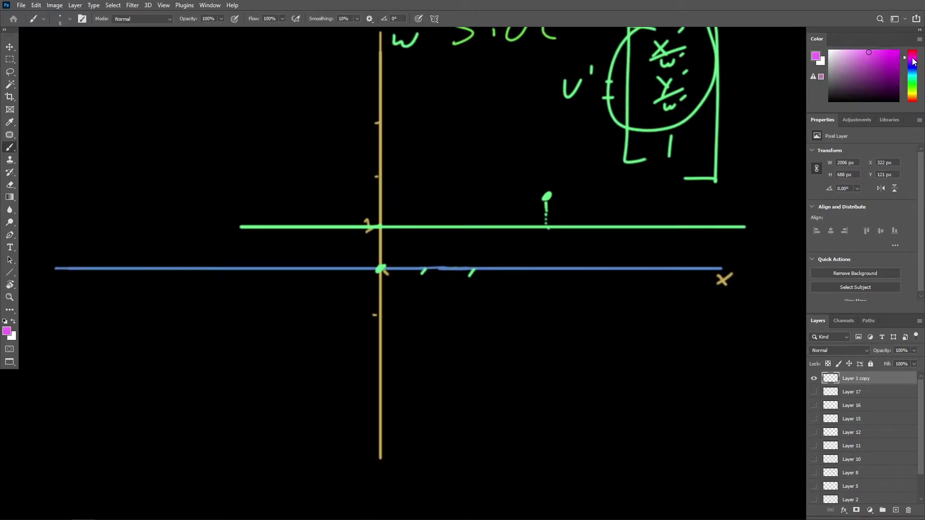
pyautogui.keyDown('alt'); pyautogui.scroll(1, 583, 163); pyautogui.keyUp('alt')
pyautogui.moveTo(533, 234)
pyautogui.keyDown('ctrl'); pyautogui.mouseDown()
pyautogui.moveTo(552, 222)
pyautogui.moveTo(547, 230)
pyautogui.mouseUp(); pyautogui.keyUp('ctrl')
pyautogui.moveTo(595, 198)
pyautogui.mouseDown()
pyautogui.moveTo(498, 194)
pyautogui.moveTo(493, 205)
pyautogui.moveTo(511, 189)
pyautogui.mouseUp()
pyautogui.keyDown('alt'); pyautogui.scroll(2, 499, 201); pyautogui.keyUp('alt')
pyautogui.moveTo(440, 258)
pyautogui.mouseDown()
pyautogui.moveTo(435, 269)
pyautogui.moveTo(516, 262)
pyautogui.mouseUp()
# - Try magenta arrow and curve strokes toward VP, then undo them
pyautogui.keyDown('alt'); pyautogui.scroll(-3, 458, 272); pyautogui.keyUp('alt')
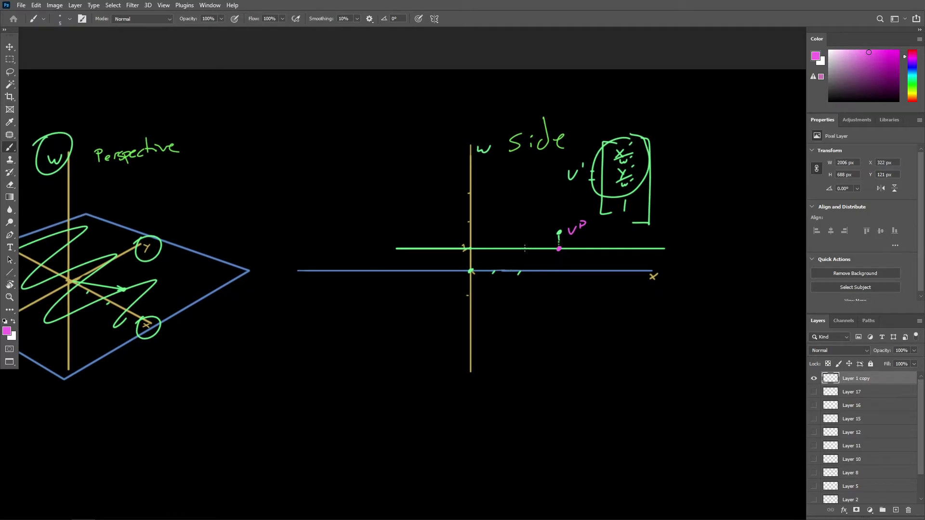
pyautogui.moveTo(418, 263); pyautogui.dragTo(465, 264)
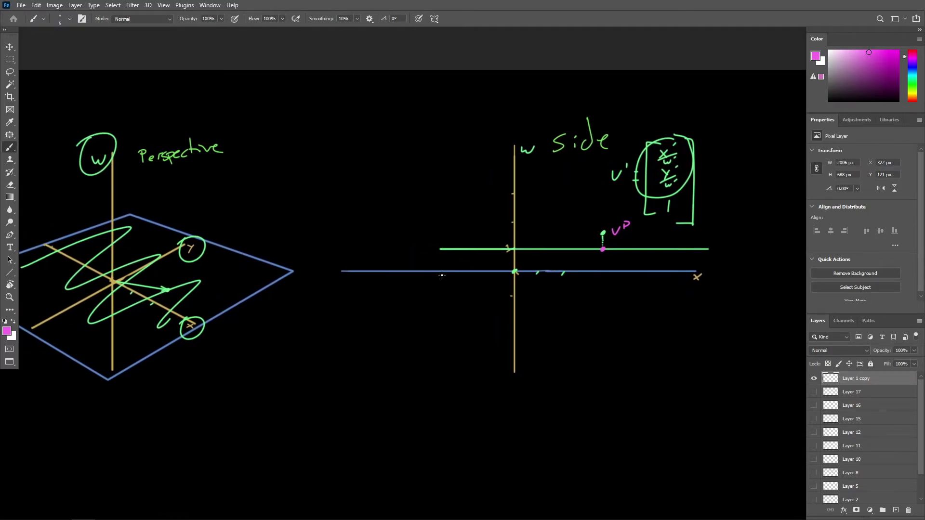
pyautogui.keyDown('ctrl'); pyautogui.click(378, 267); pyautogui.keyUp('ctrl')
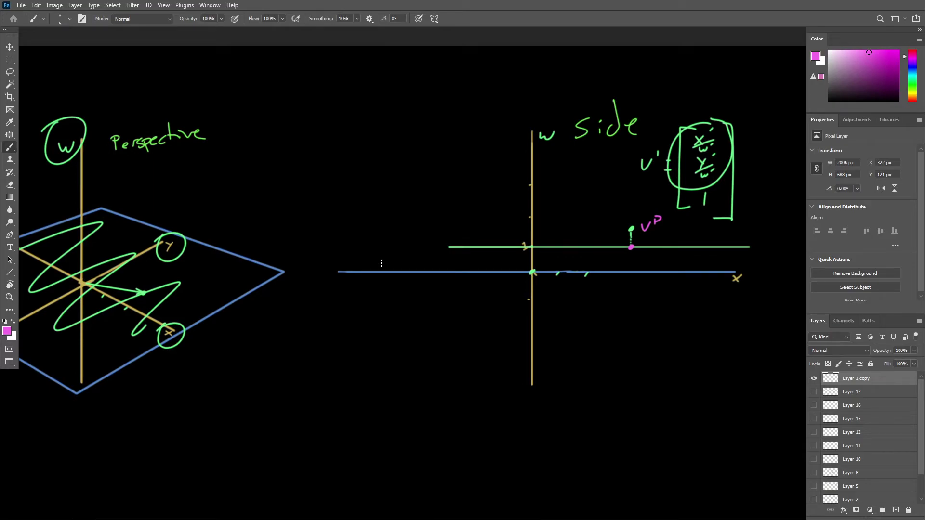
pyautogui.moveTo(366, 264); pyautogui.dragTo(409, 262)
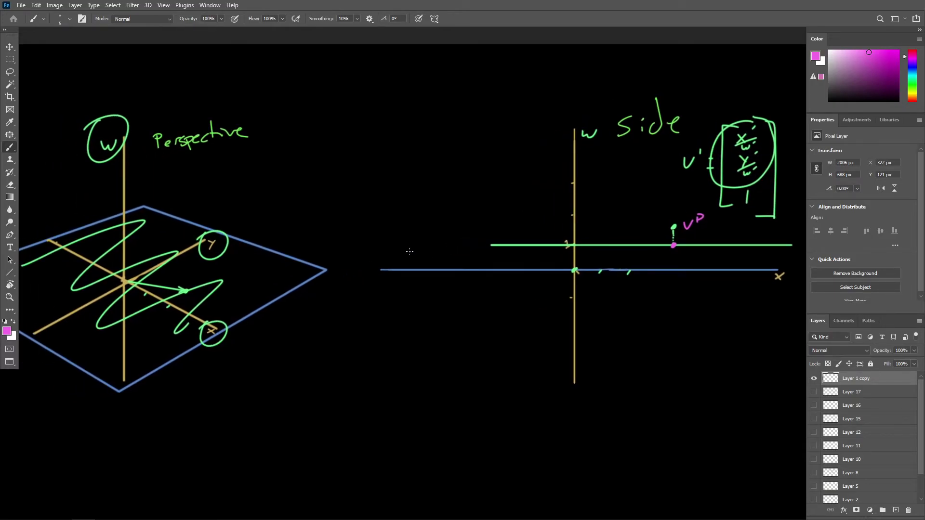
pyautogui.moveTo(591, 238)
pyautogui.mouseDown()
pyautogui.moveTo(669, 196)
pyautogui.moveTo(662, 214)
pyautogui.mouseUp()
pyautogui.moveTo(561, 284)
pyautogui.mouseDown()
pyautogui.moveTo(513, 330)
pyautogui.moveTo(530, 337)
pyautogui.mouseUp()
pyautogui.hotkey('ctrl', 'z')
pyautogui.hotkey('ctrl', 'z')
pyautogui.hotkey('ctrl', 'z')
pyautogui.hotkey('ctrl', 'z')
# - Sample the line's green and dot a second point on the w = 1 line, undoing a trial arrow
pyautogui.moveTo(234, 267)
pyautogui.mouseDown()
pyautogui.moveTo(252, 265)
pyautogui.moveTo(240, 264)
pyautogui.mouseUp()
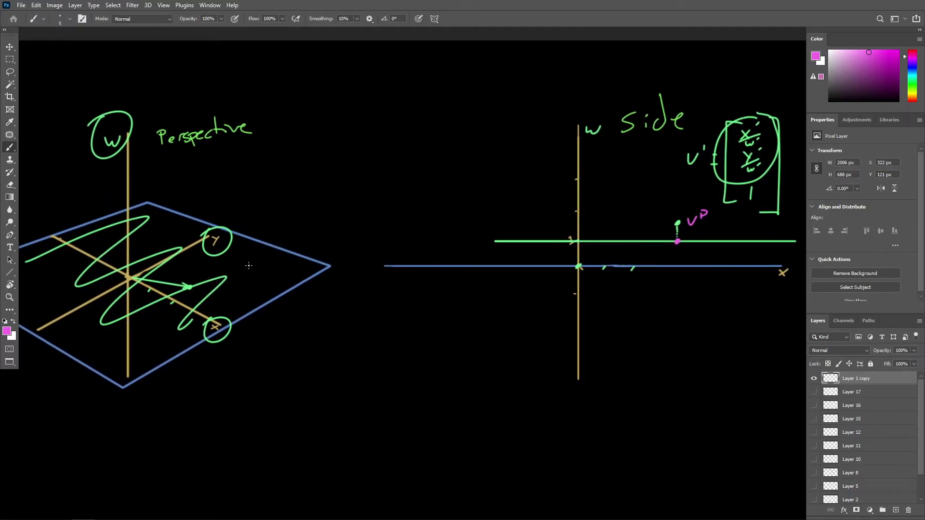
pyautogui.keyDown('alt'); pyautogui.scroll(2, 642, 245); pyautogui.keyUp('alt')
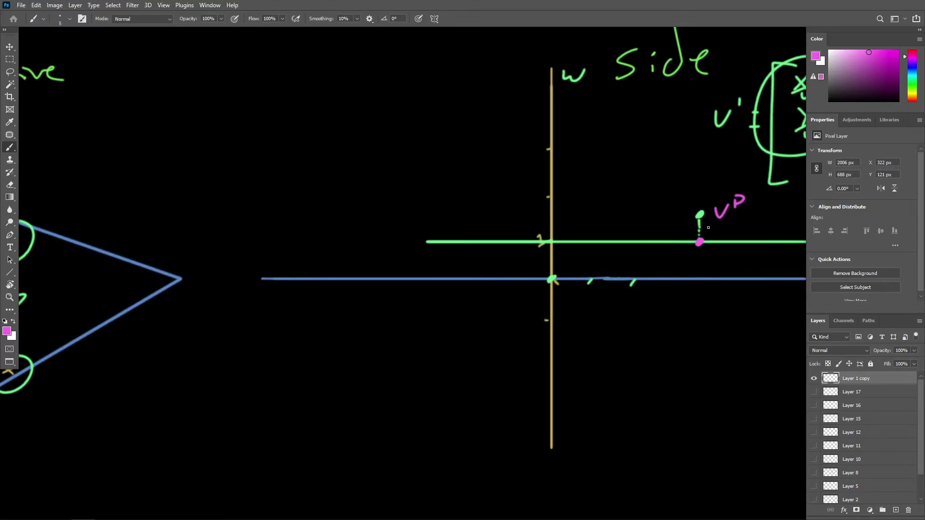
pyautogui.keyDown('alt'); pyautogui.click(634, 237); pyautogui.keyUp('alt')
pyautogui.click(634, 242)
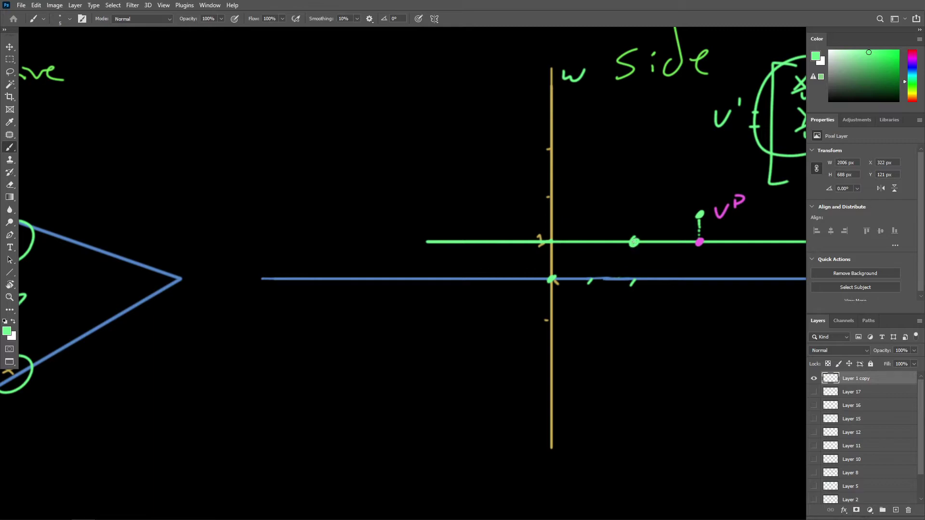
pyautogui.keyDown('alt'); pyautogui.scroll(-1, 650, 235); pyautogui.keyUp('alt')
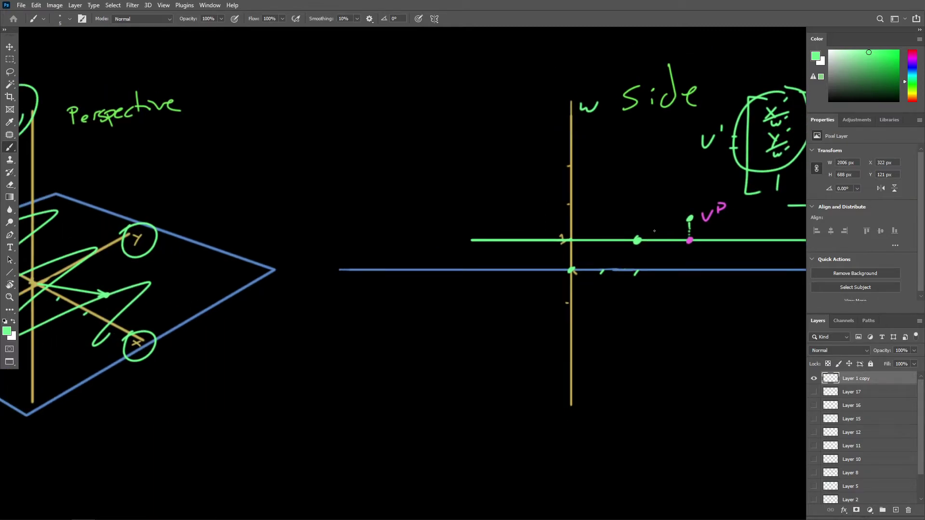
pyautogui.moveTo(637, 238); pyautogui.dragTo(667, 224)
pyautogui.hotkey('ctrl', 'z')
pyautogui.hotkey('ctrl', 'z')
# - Draw a small green arrow beside VP, then undo it
pyautogui.moveTo(322, 256); pyautogui.dragTo(357, 239)
pyautogui.moveTo(717, 200); pyautogui.dragTo(716, 215)
pyautogui.moveTo(710, 211); pyautogui.dragTo(721, 210)
pyautogui.hotkey('ctrl', 'z')
pyautogui.hotkey('ctrl', 'z')
# - Sample magenta from VP, then dot and circle a magenta point on the perspective plane
pyautogui.moveTo(203, 255); pyautogui.dragTo(356, 224)
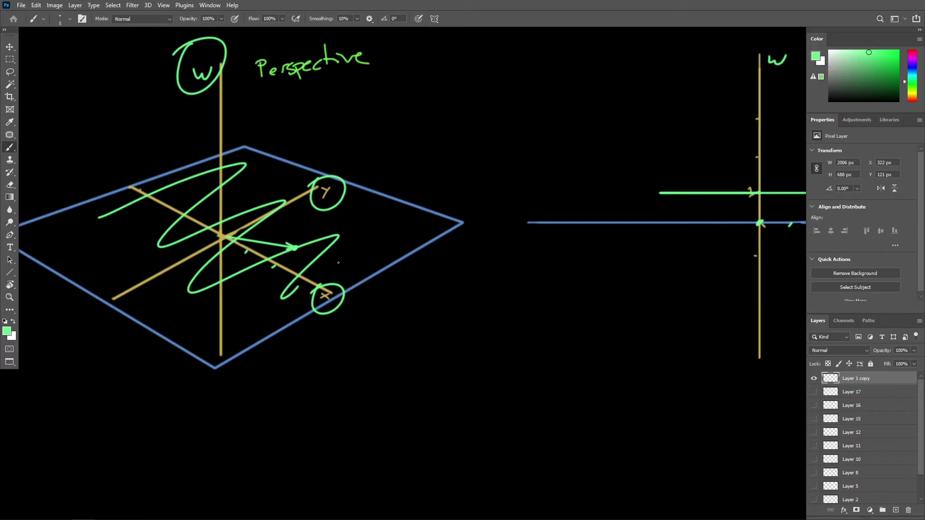
pyautogui.moveTo(543, 231); pyautogui.dragTo(310, 210)
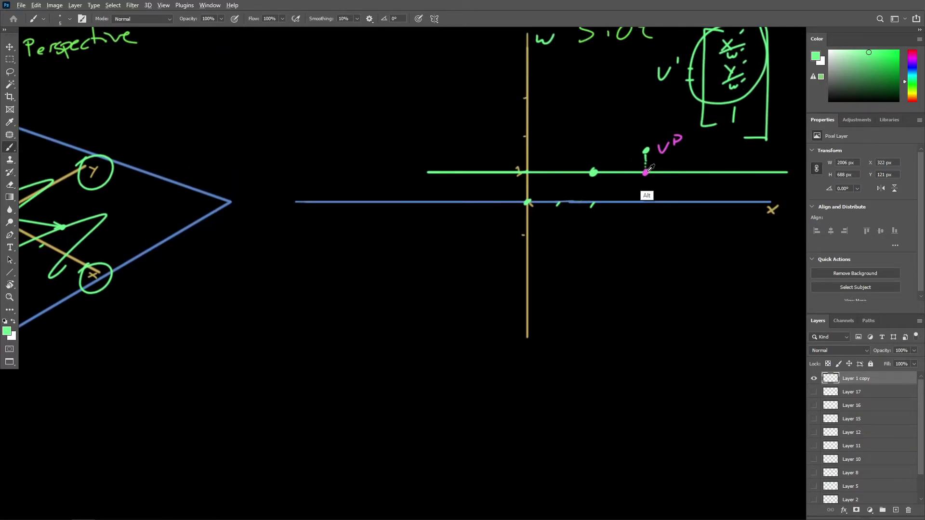
pyautogui.keyDown('alt'); pyautogui.click(646, 172); pyautogui.keyUp('alt')
pyautogui.keyDown('shift'); pyautogui.hscroll(-9, 500, 191); pyautogui.keyUp('shift')
pyautogui.keyDown('alt'); pyautogui.scroll(-2, 476, 206); pyautogui.keyUp('alt')
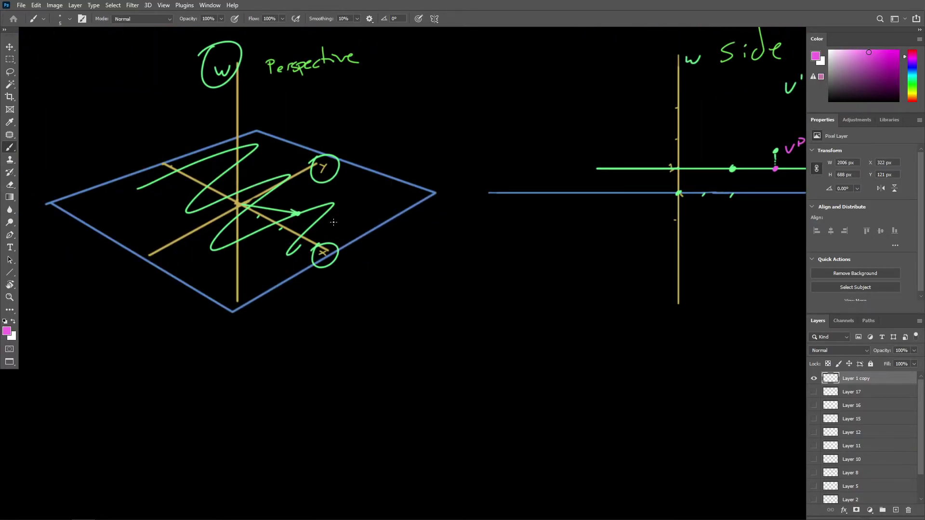
pyautogui.click(331, 227)
pyautogui.keyDown('alt'); pyautogui.scroll(3, 330, 228); pyautogui.keyUp('alt')
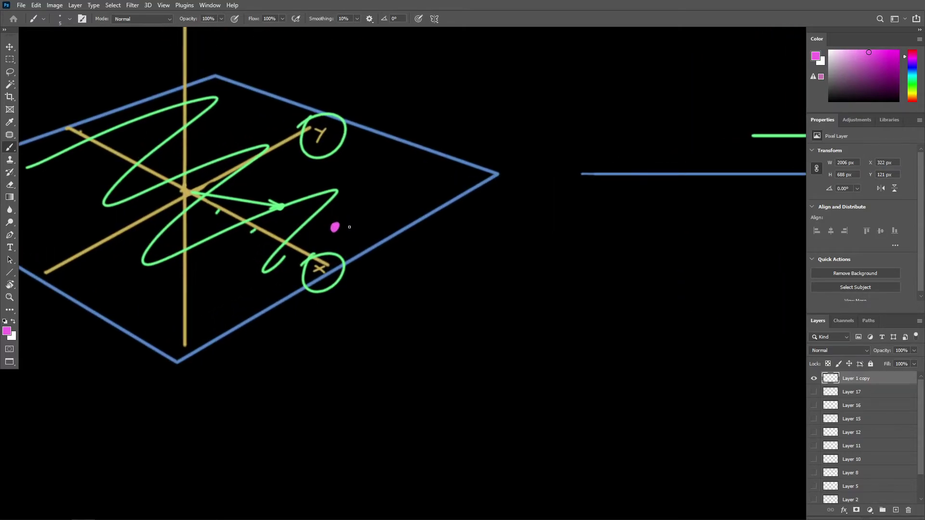
pyautogui.moveTo(332, 212); pyautogui.dragTo(316, 224)
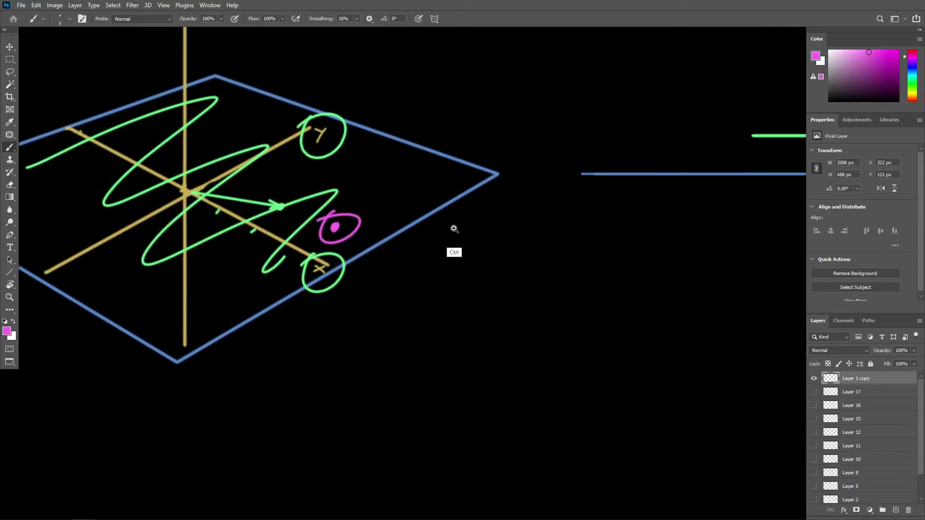
# - Return to the side view, circle its w, then undo the circle
pyautogui.keyDown('alt'); pyautogui.scroll(-2, 453, 229); pyautogui.keyUp('alt')
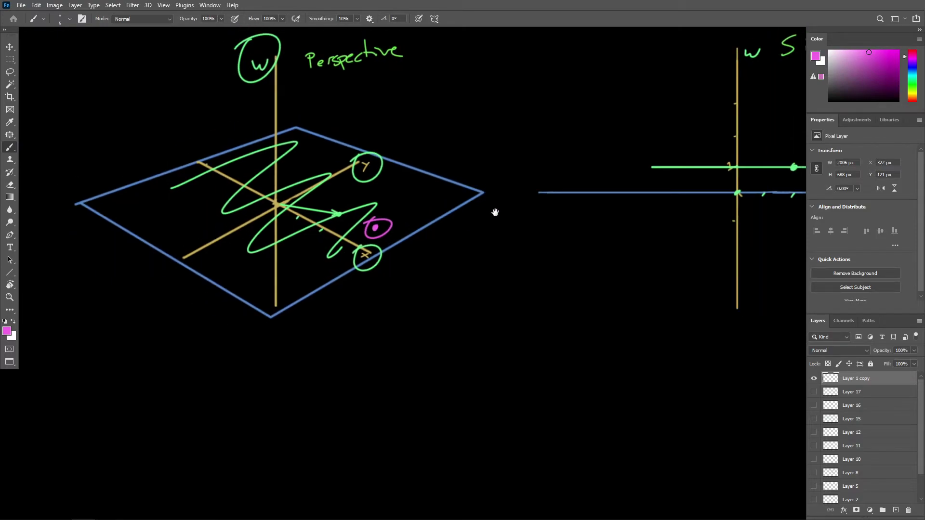
pyautogui.moveTo(496, 213); pyautogui.dragTo(383, 274)
pyautogui.moveTo(617, 100); pyautogui.dragTo(626, 99)
pyautogui.hotkey('ctrl', 'z')
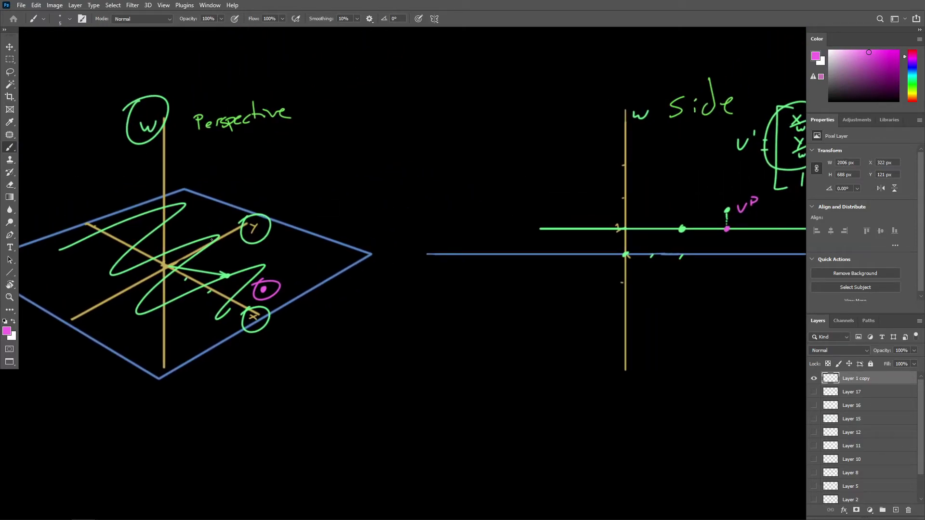
pyautogui.keyDown('alt'); pyautogui.scroll(1, 230, 272); pyautogui.keyUp('alt')
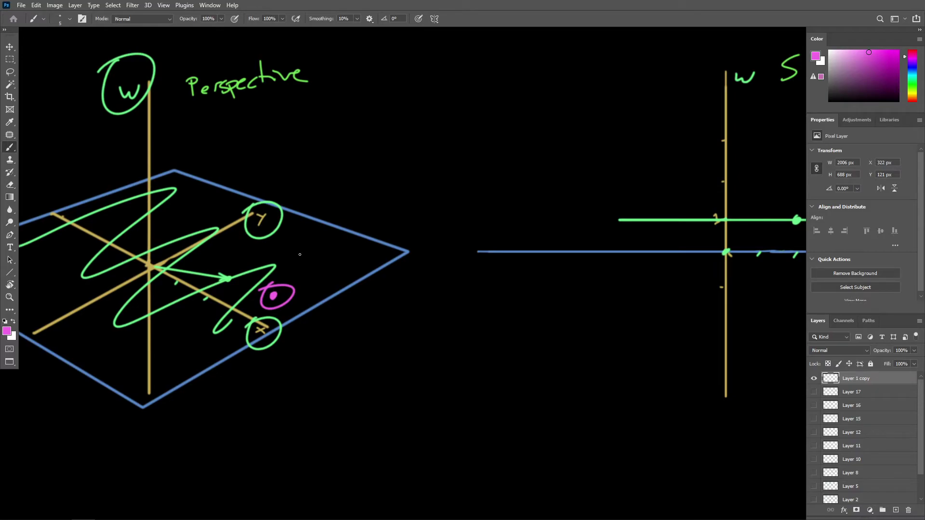
pyautogui.keyDown('alt'); pyautogui.scroll(-4, 541, 257); pyautogui.keyUp('alt')
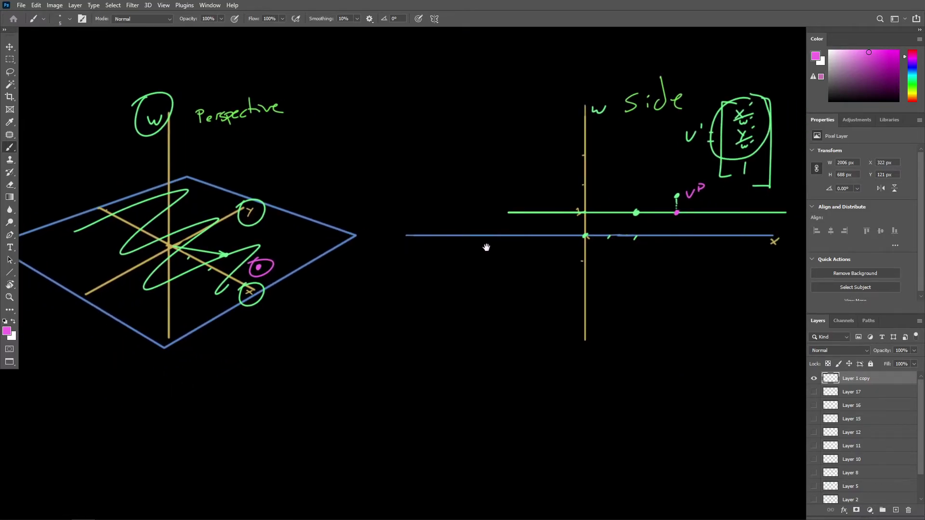
pyautogui.keyDown('alt'); pyautogui.scroll(-1, 532, 250); pyautogui.keyUp('alt')
# - Draw a magenta arc linking the two views, then undo it
pyautogui.moveTo(549, 145)
pyautogui.mouseDown()
pyautogui.moveTo(173, 222)
pyautogui.moveTo(419, 121)
pyautogui.mouseUp()
pyautogui.hotkey('ctrl', 'z')
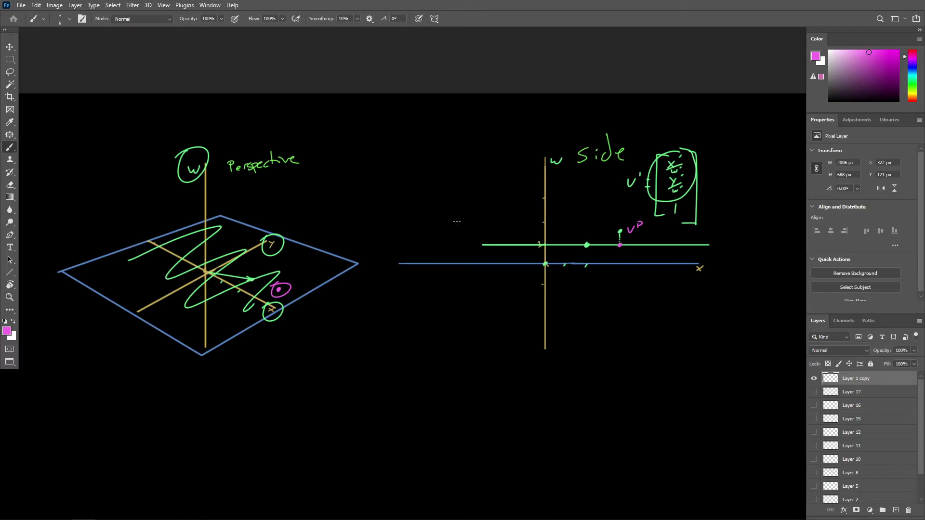
pyautogui.moveTo(404, 319); pyautogui.dragTo(413, 296)
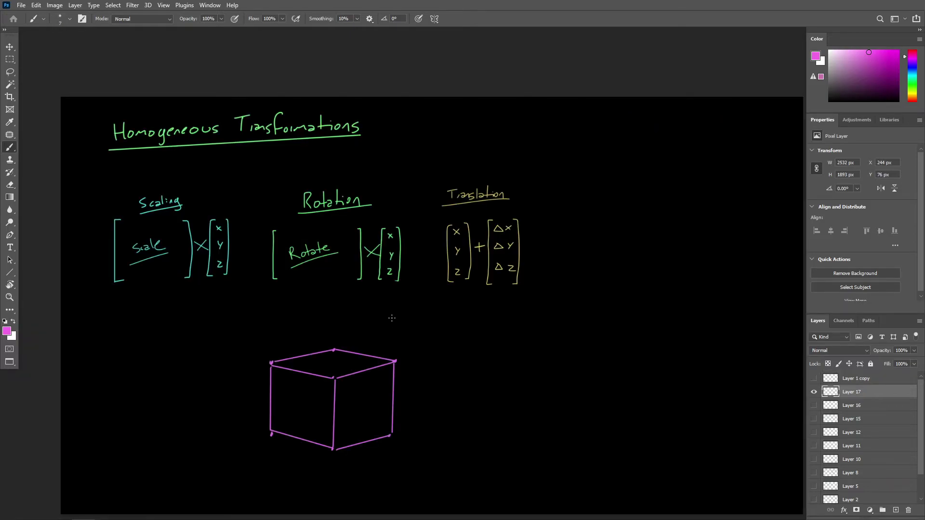
# - Erase the pink cube's edges with a size-92 eraser, then return to the brush
pyautogui.press('e')
pyautogui.keyDown('alt'); pyautogui.moveTo(352, 352); pyautogui.dragTo(370, 349, button='right'); pyautogui.keyUp('alt')
pyautogui.moveTo(312, 353)
pyautogui.mouseDown()
pyautogui.moveTo(329, 344)
pyautogui.moveTo(268, 429)
pyautogui.moveTo(314, 447)
pyautogui.moveTo(318, 380)
pyautogui.moveTo(353, 356)
pyautogui.moveTo(392, 411)
pyautogui.moveTo(330, 458)
pyautogui.mouseUp()
pyautogui.press('b')
pyautogui.moveTo(400, 270)
pyautogui.keyDown('ctrl'); pyautogui.mouseDown()
pyautogui.moveTo(410, 273)
pyautogui.moveTo(427, 255)
pyautogui.mouseUp(); pyautogui.keyUp('ctrl')
# - Remove the pink circle around the Rotation multiplication sign and move the formulas up
pyautogui.hotkey('ctrl', 'z')
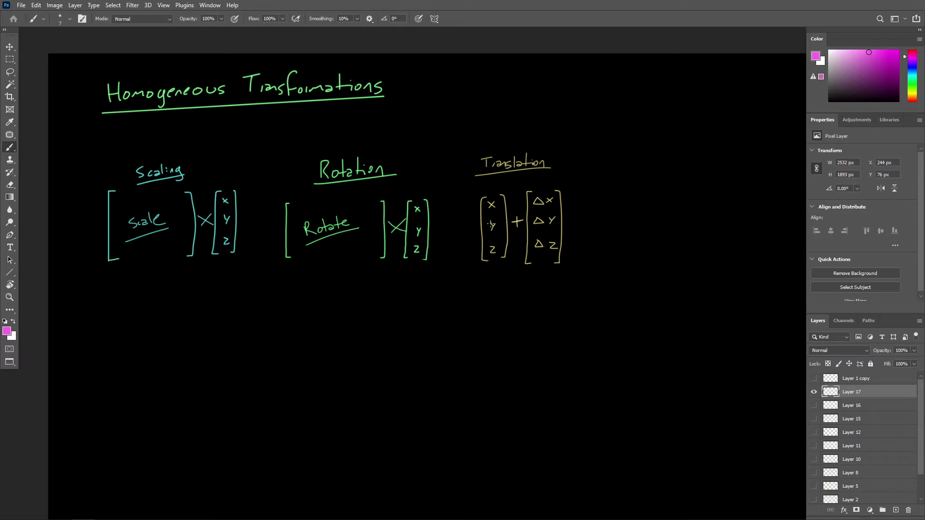
pyautogui.moveTo(474, 280); pyautogui.dragTo(484, 266)
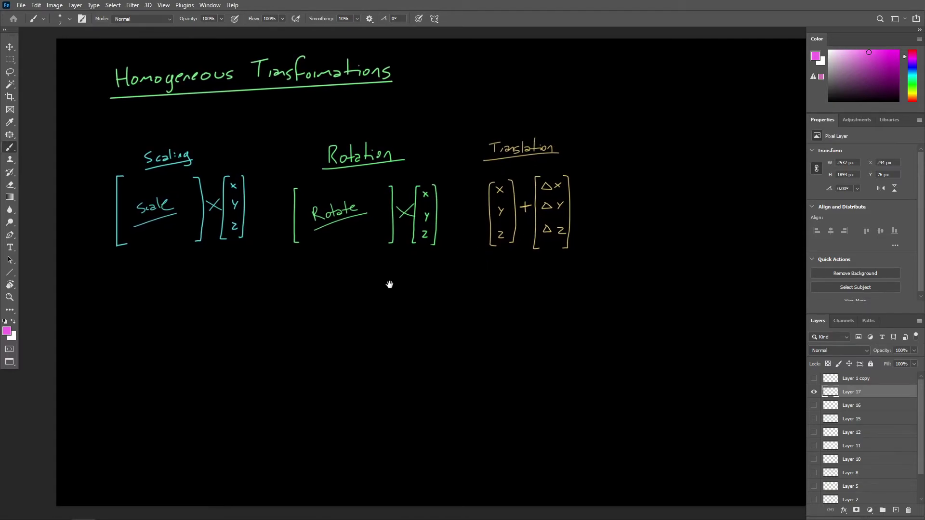
pyautogui.moveTo(389, 284); pyautogui.dragTo(391, 273)
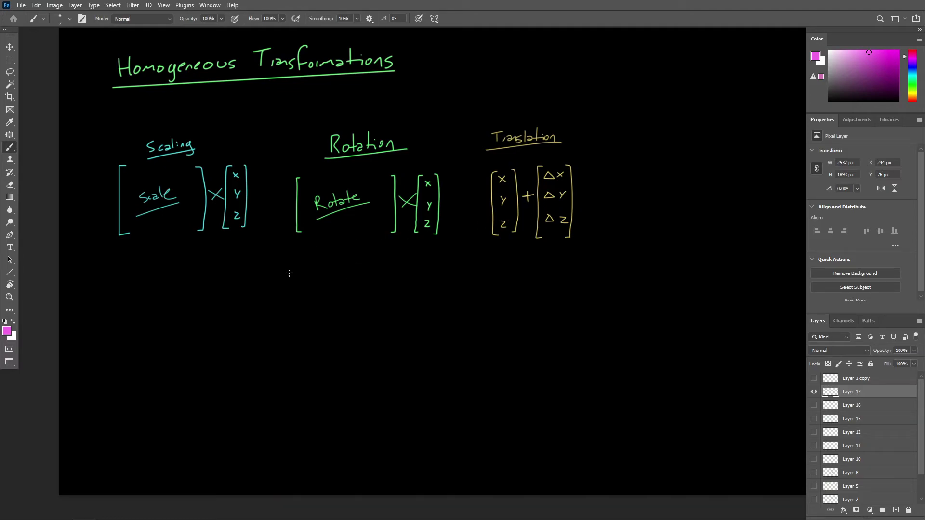
pyautogui.hscroll(1, 386, 245)
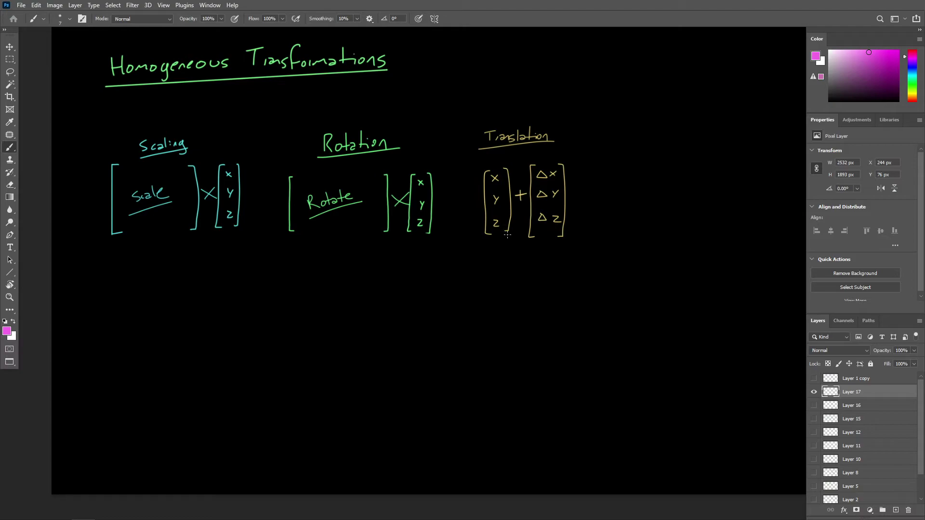
# - Loop the Δx, Δy, Δz vector, undo it, and zoom onto the Rotation and Translation formulas
pyautogui.moveTo(543, 172)
pyautogui.mouseDown()
pyautogui.moveTo(532, 169)
pyautogui.moveTo(568, 226)
pyautogui.moveTo(535, 161)
pyautogui.mouseUp()
pyautogui.hotkey('ctrl', 'z')
pyautogui.moveTo(396, 300)
pyautogui.mouseDown()
pyautogui.moveTo(412, 288)
pyautogui.moveTo(378, 291)
pyautogui.moveTo(380, 267)
pyautogui.mouseUp()
pyautogui.moveTo(197, 291); pyautogui.dragTo(232, 259)
pyautogui.moveTo(422, 261); pyautogui.dragTo(343, 225)
pyautogui.moveTo(438, 222)
pyautogui.keyDown('ctrl'); pyautogui.mouseDown()
pyautogui.moveTo(455, 223)
pyautogui.moveTo(440, 309)
pyautogui.moveTo(438, 268)
pyautogui.mouseUp(); pyautogui.keyUp('ctrl')
pyautogui.moveTo(464, 310); pyautogui.dragTo(456, 283)
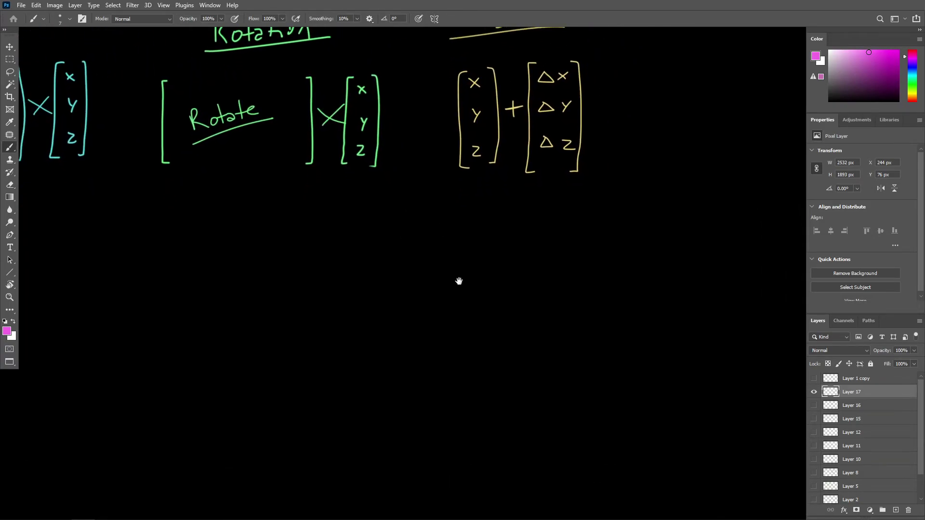